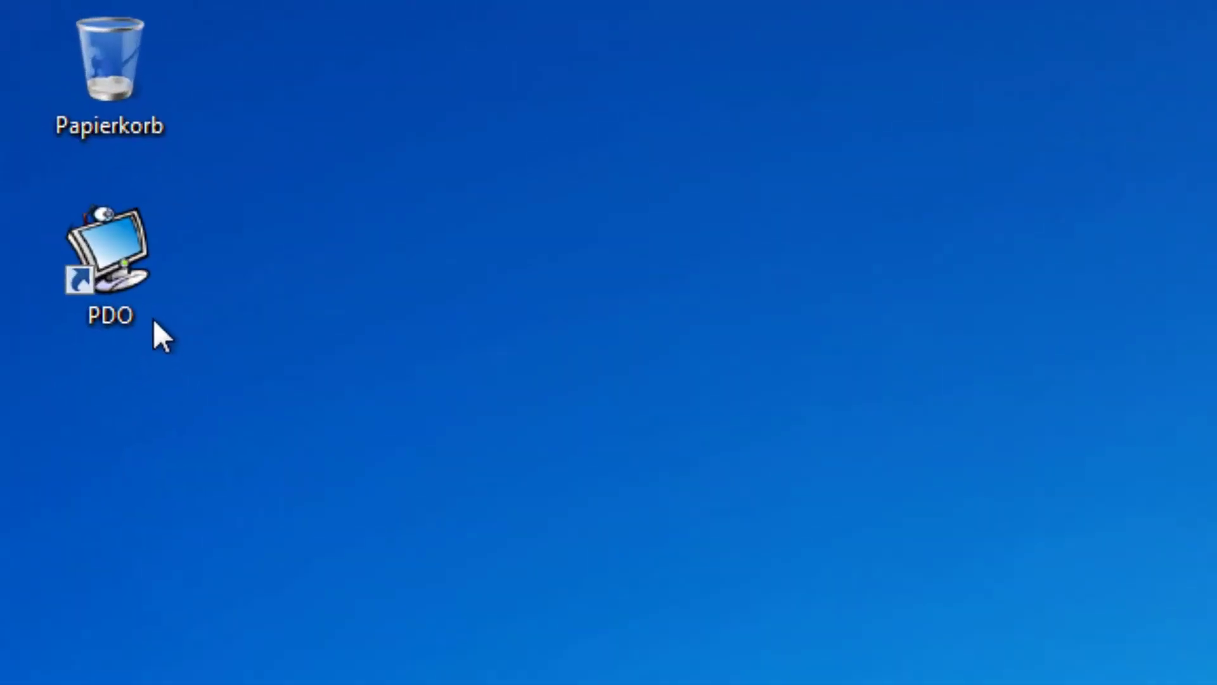
# Step: Launch PDO from its desktop shortcut
pyautogui.click(35, 73)
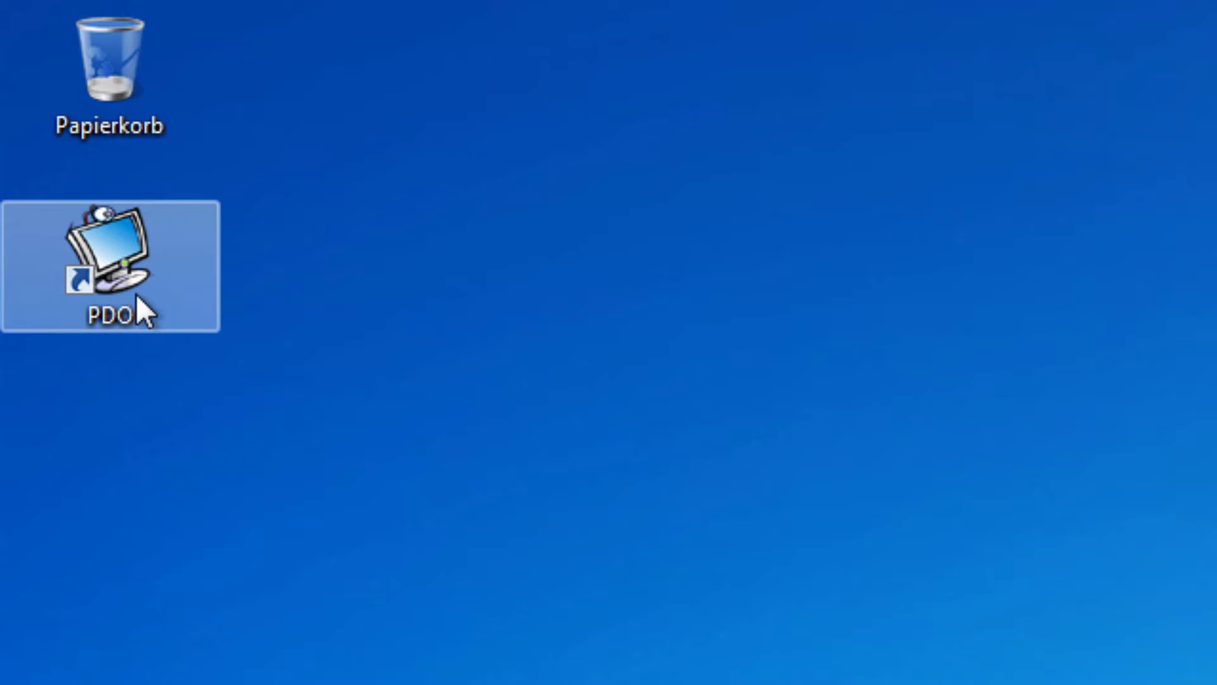
pyautogui.click(130, 197)
pyautogui.click(142, 254)
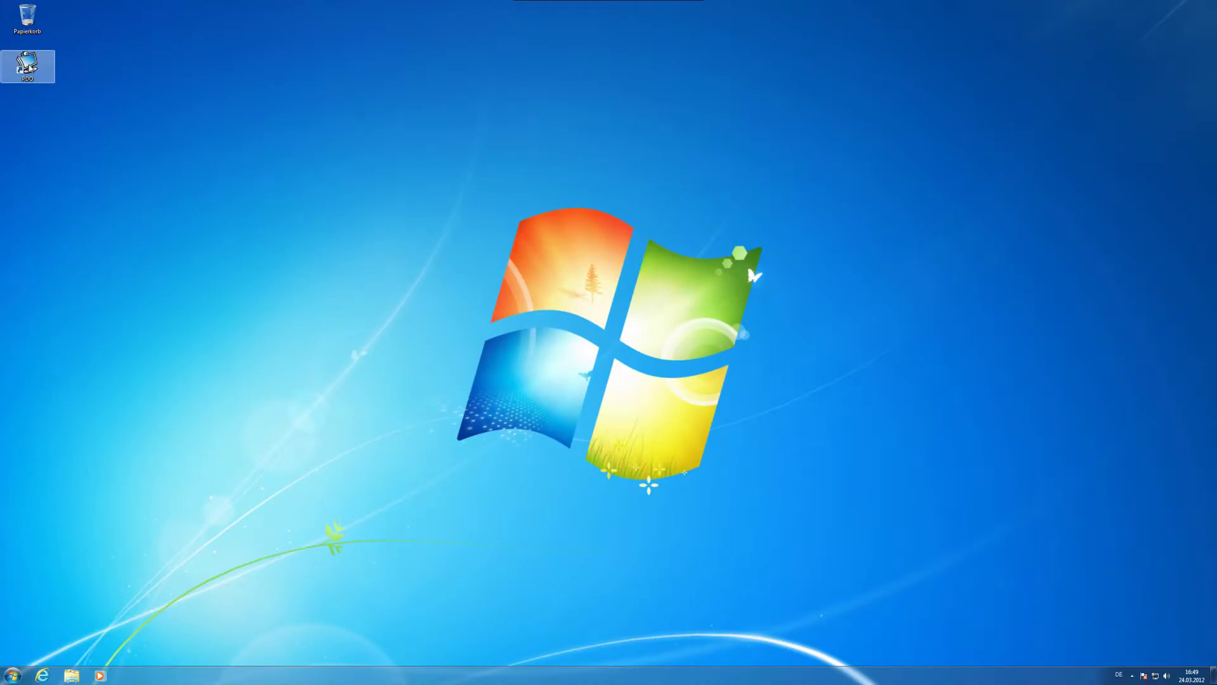
pyautogui.doubleClick(46, 75)
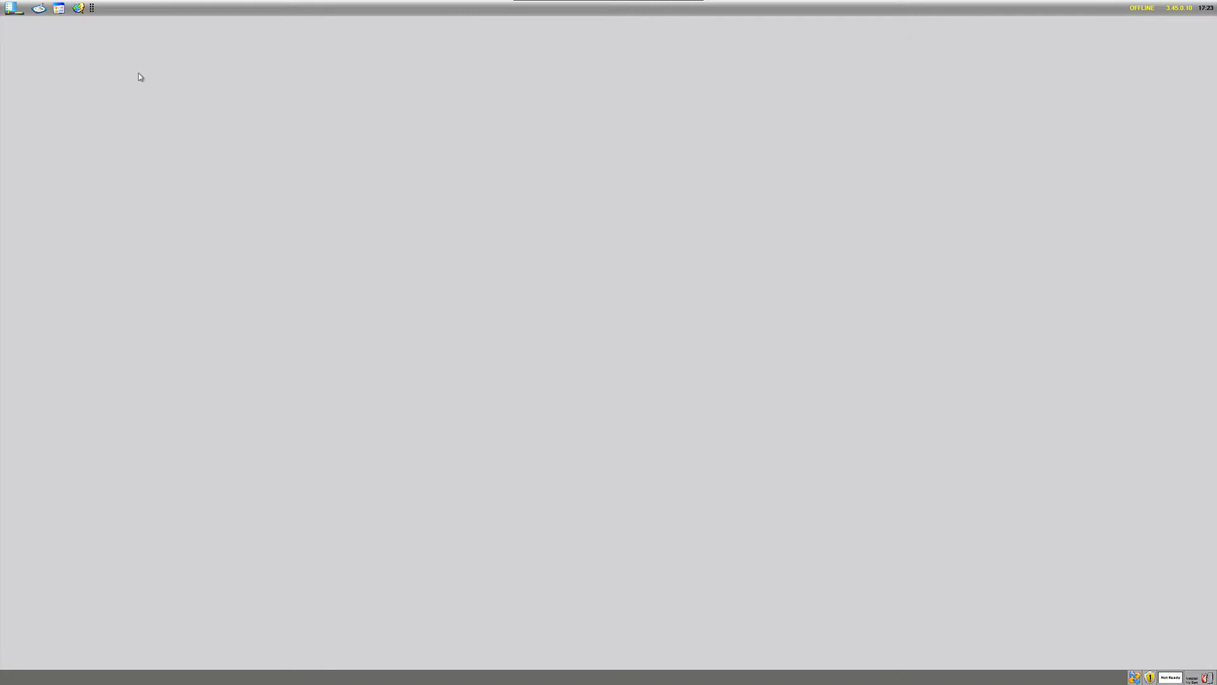
# Step: Open the PDO login dialog through the Anmelden option
pyautogui.click(18, 14)
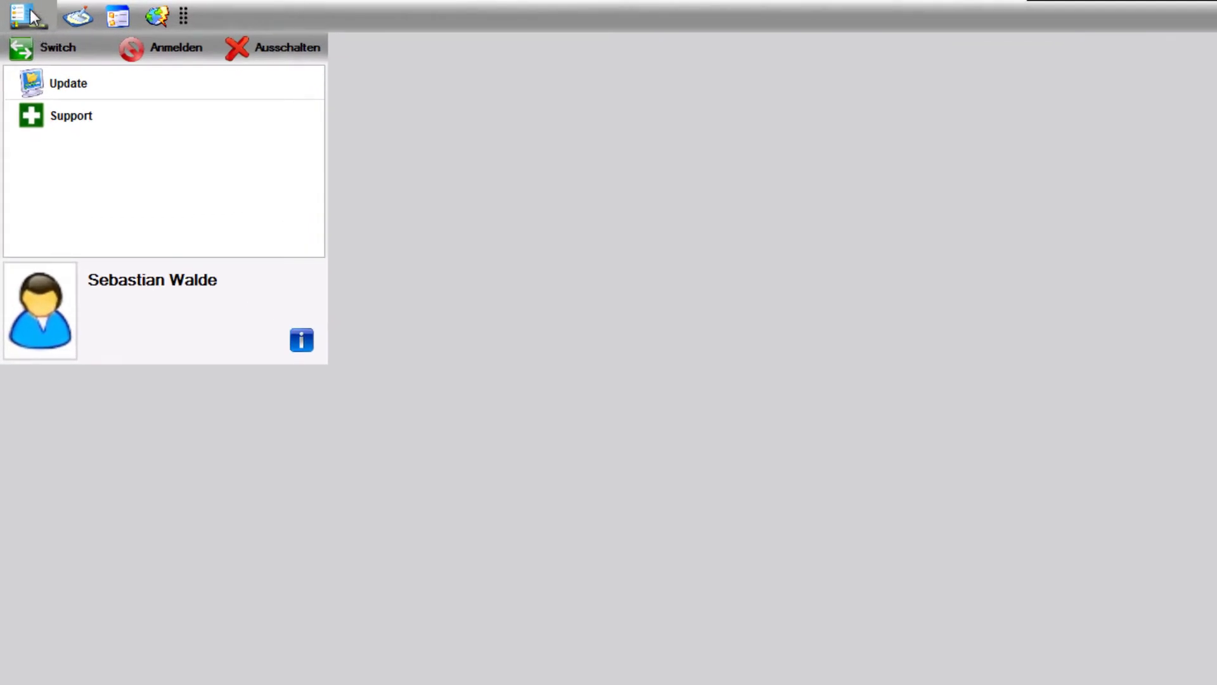
pyautogui.click(29, 16)
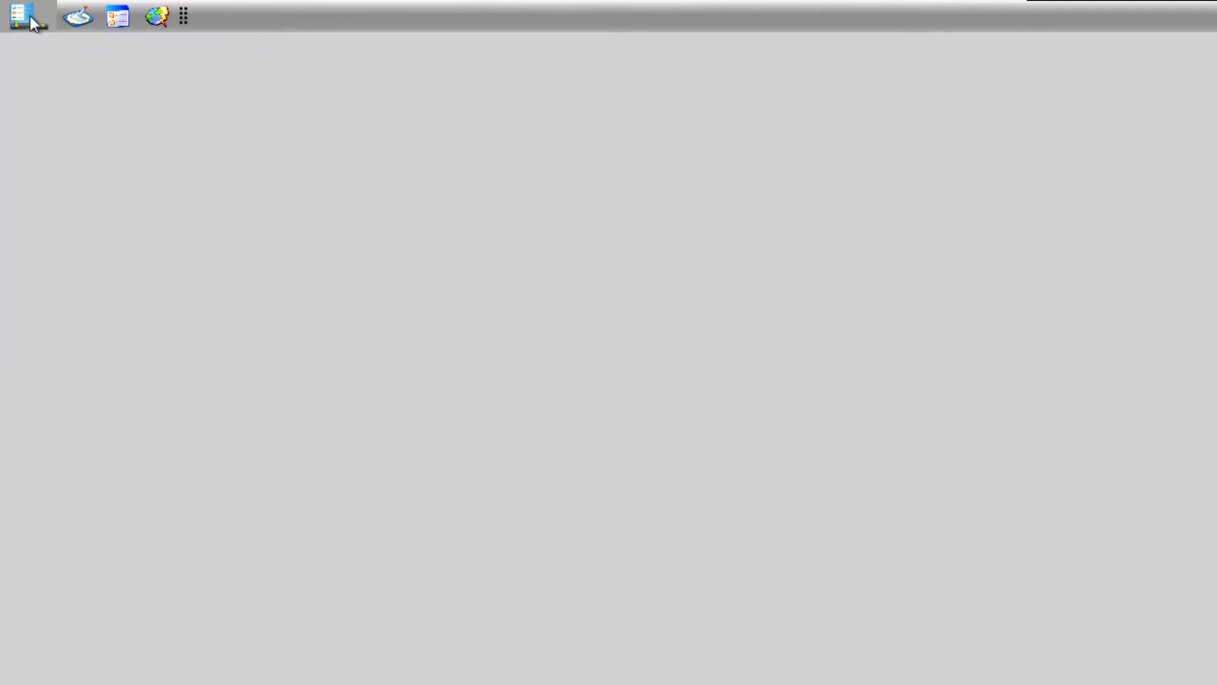
pyautogui.click(35, 16)
pyautogui.click(180, 49)
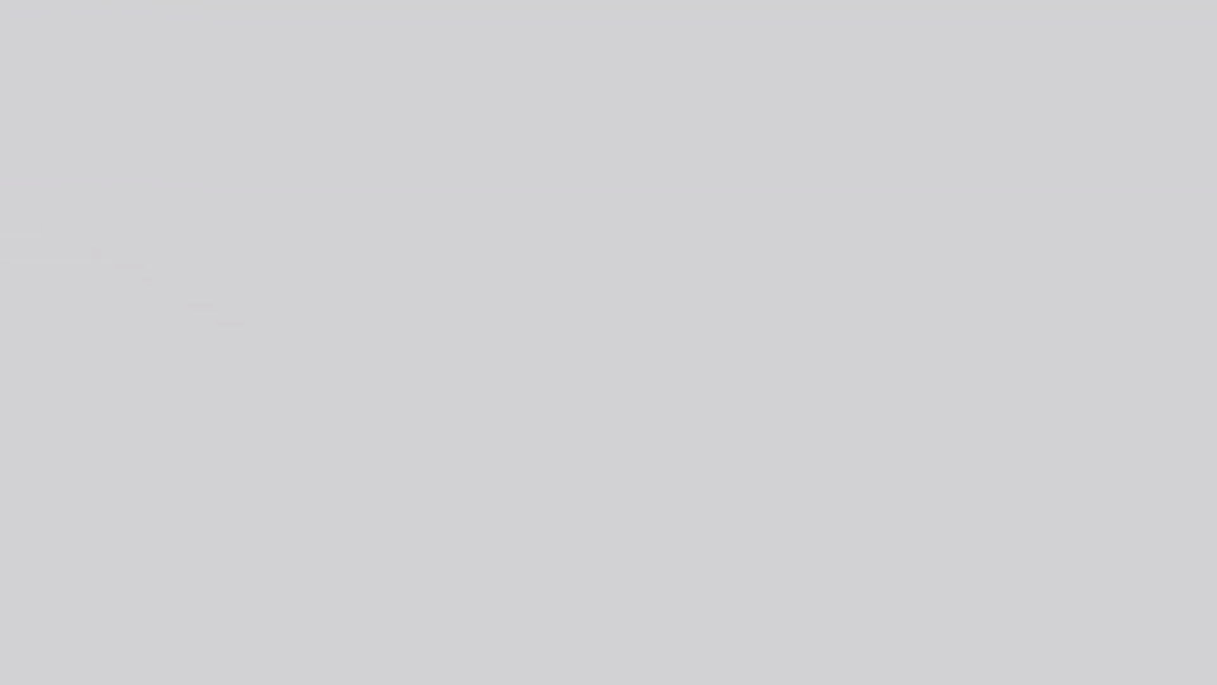
# Step: Enter the account password for the prefilled username in the PDO login and connect to the server
pyautogui.click(604, 340)
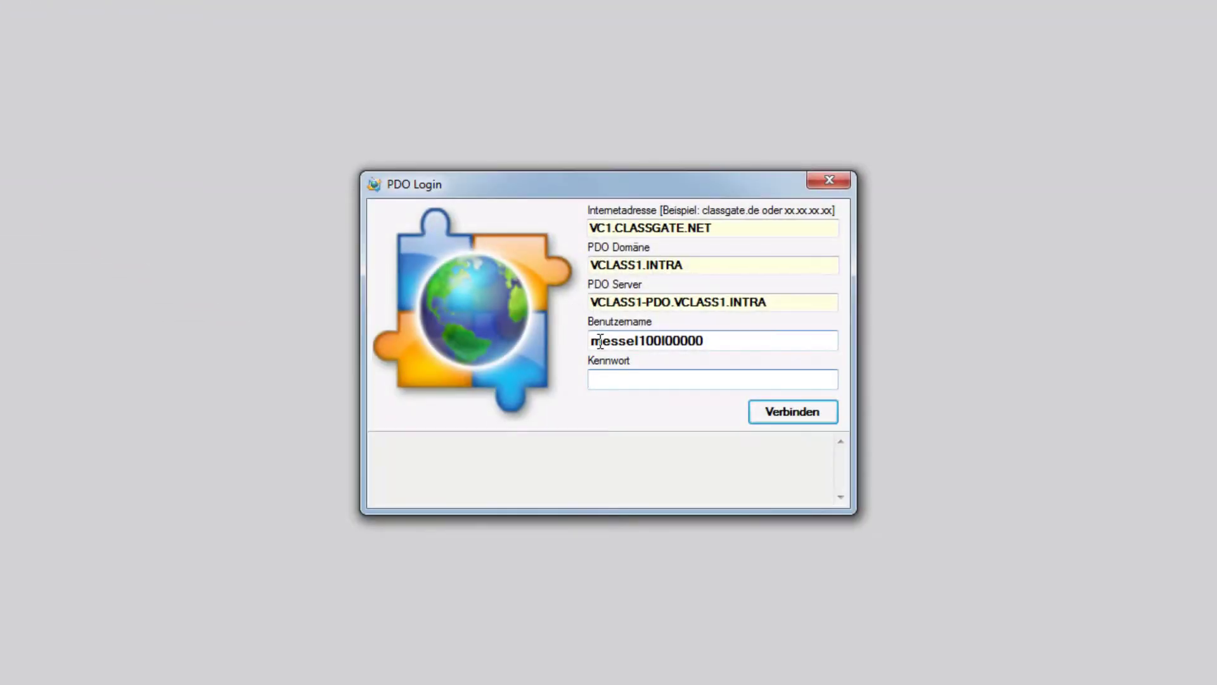
pyautogui.press('Home')
pyautogui.hotkey('shift', 'End')
pyautogui.press('End')
pyautogui.hotkey('shift', 'Left')
pyautogui.click(644, 377)
pyautogui.write('**')
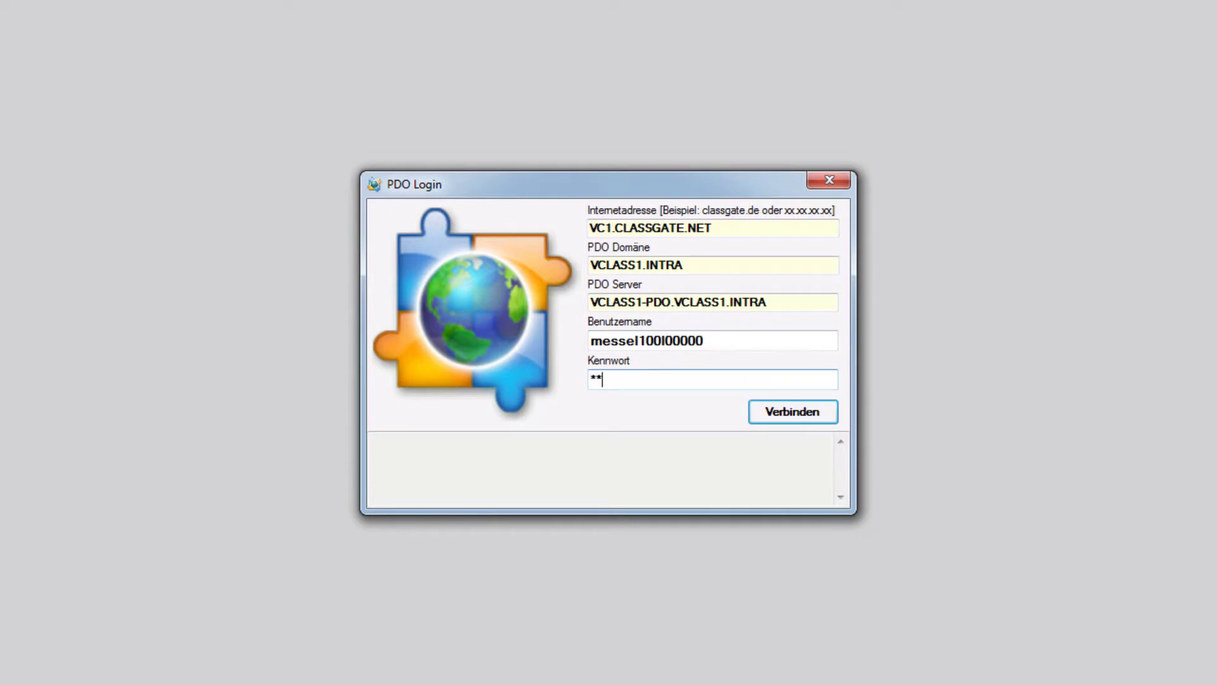
pyautogui.write('*')
pyautogui.click(810, 414)
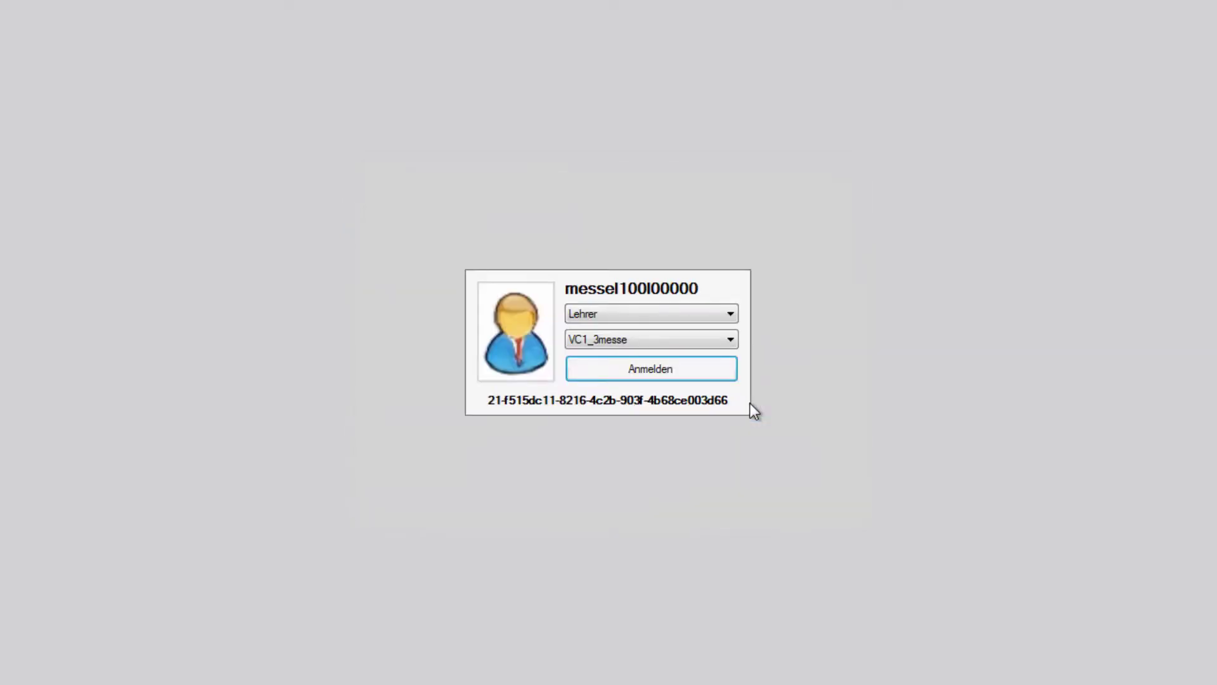
# Step: Select the class VC1_3messe for the Lehrer role and sign in
pyautogui.click(702, 344)
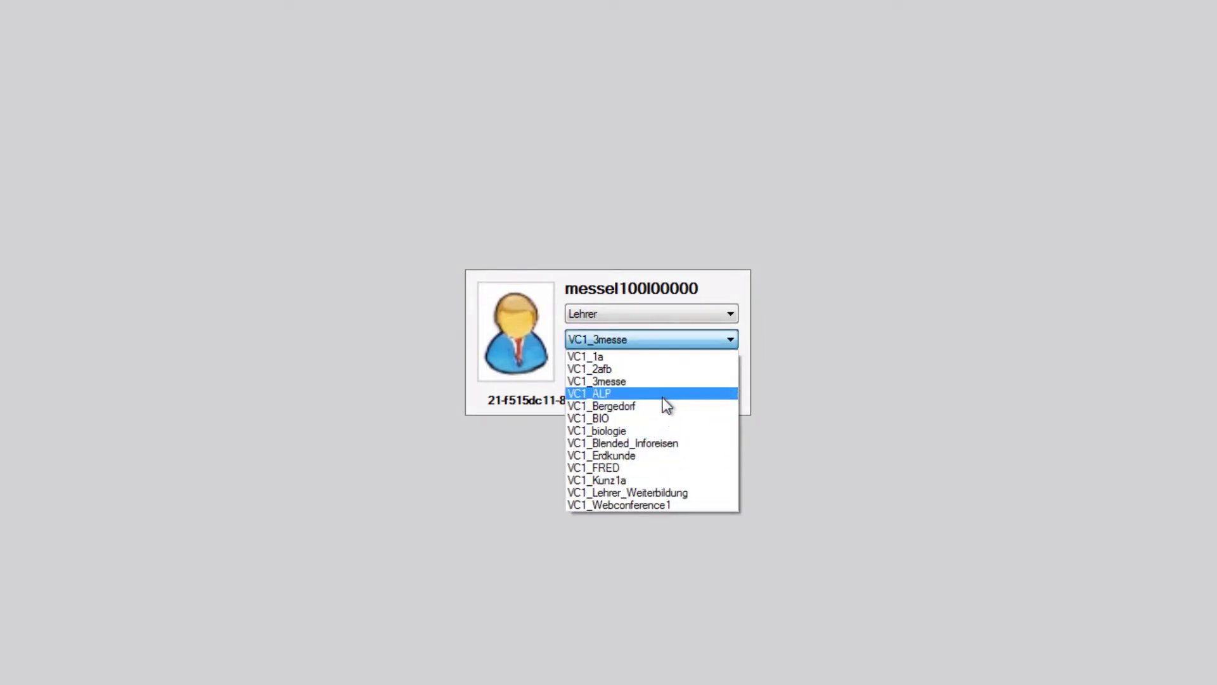
pyautogui.click(663, 383)
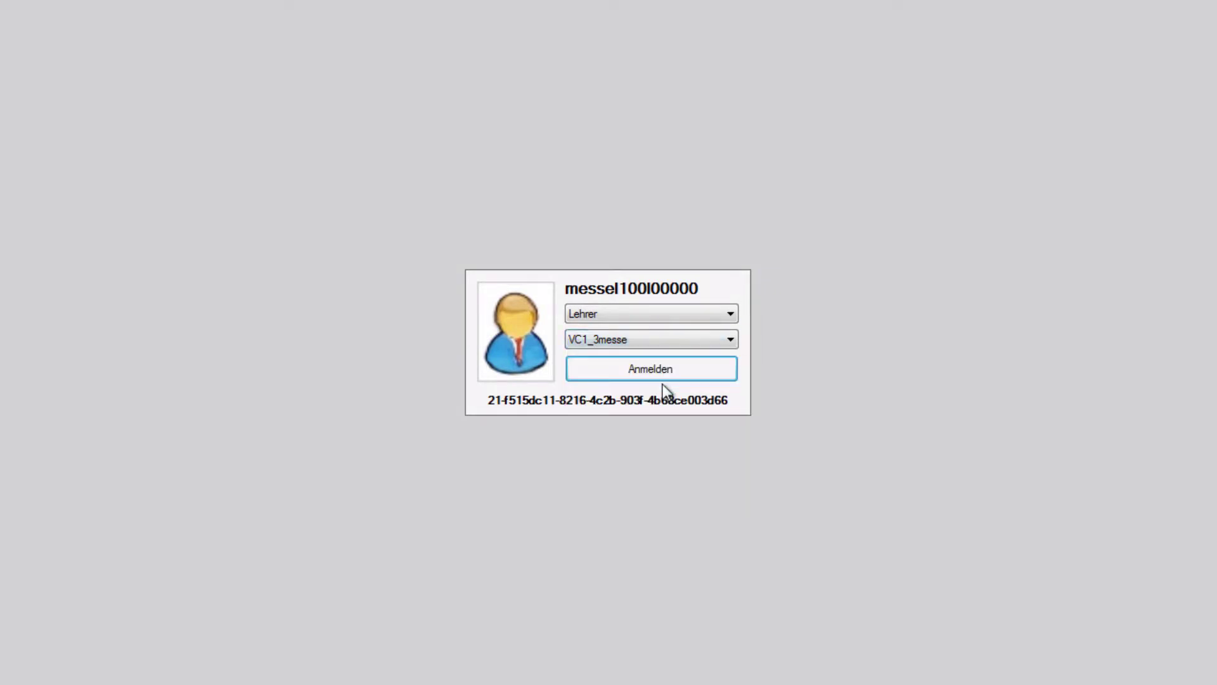
pyautogui.click(660, 371)
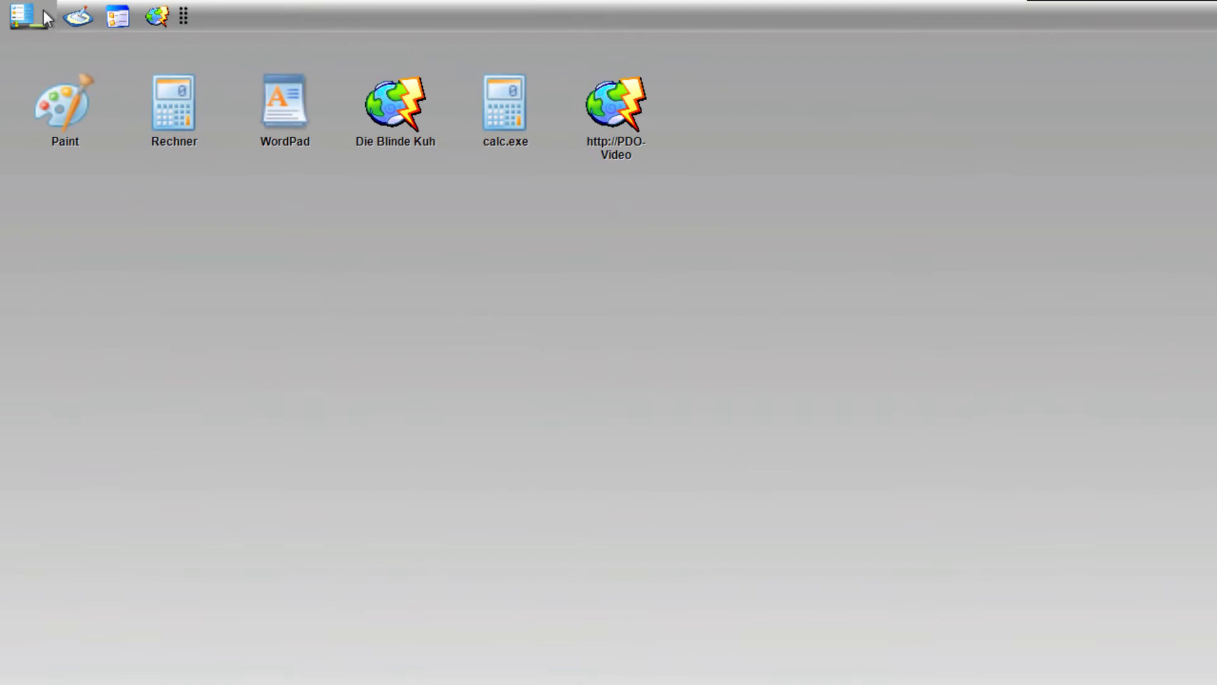
# Step: Switch to the Windows desktop and back to the PDO desktop, and view the drives in the Computer window before closing it
pyautogui.click(44, 10)
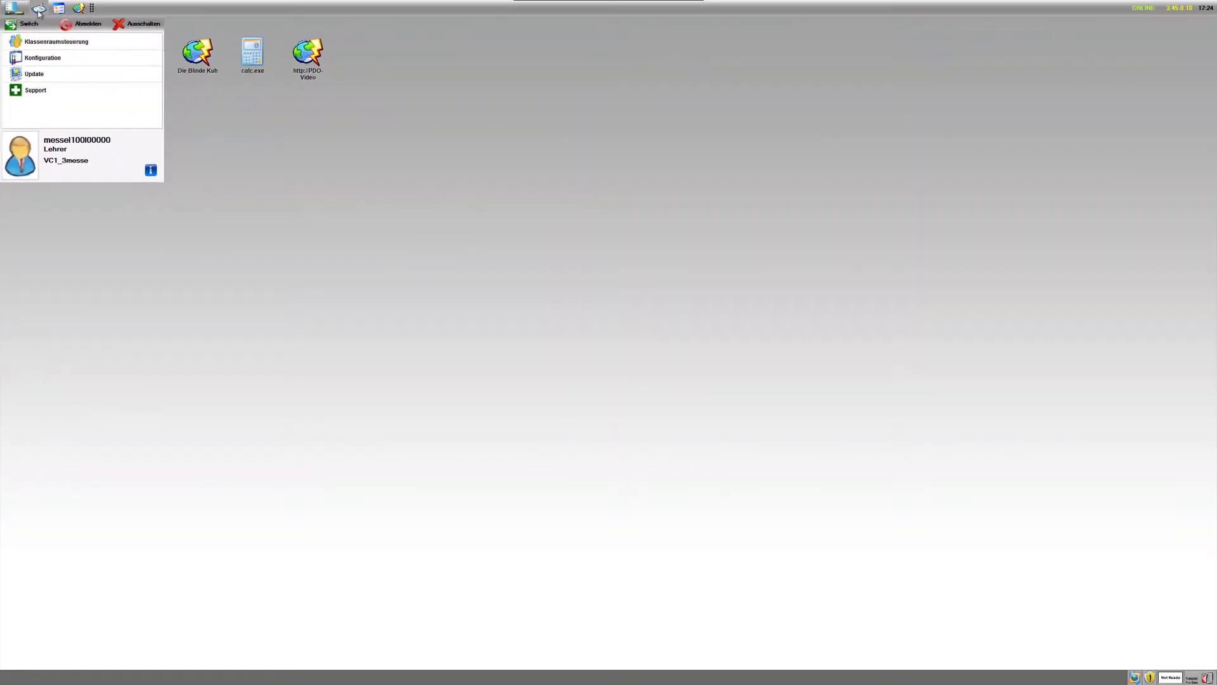
pyautogui.click(76, 17)
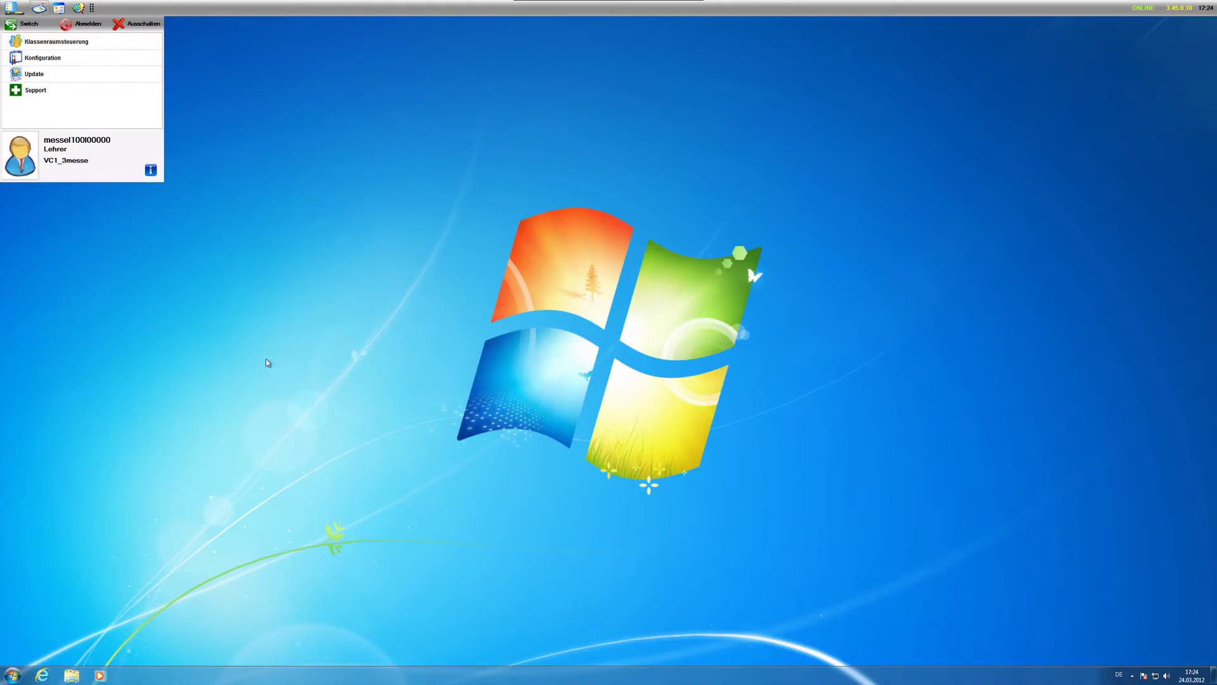
pyautogui.click(41, 19)
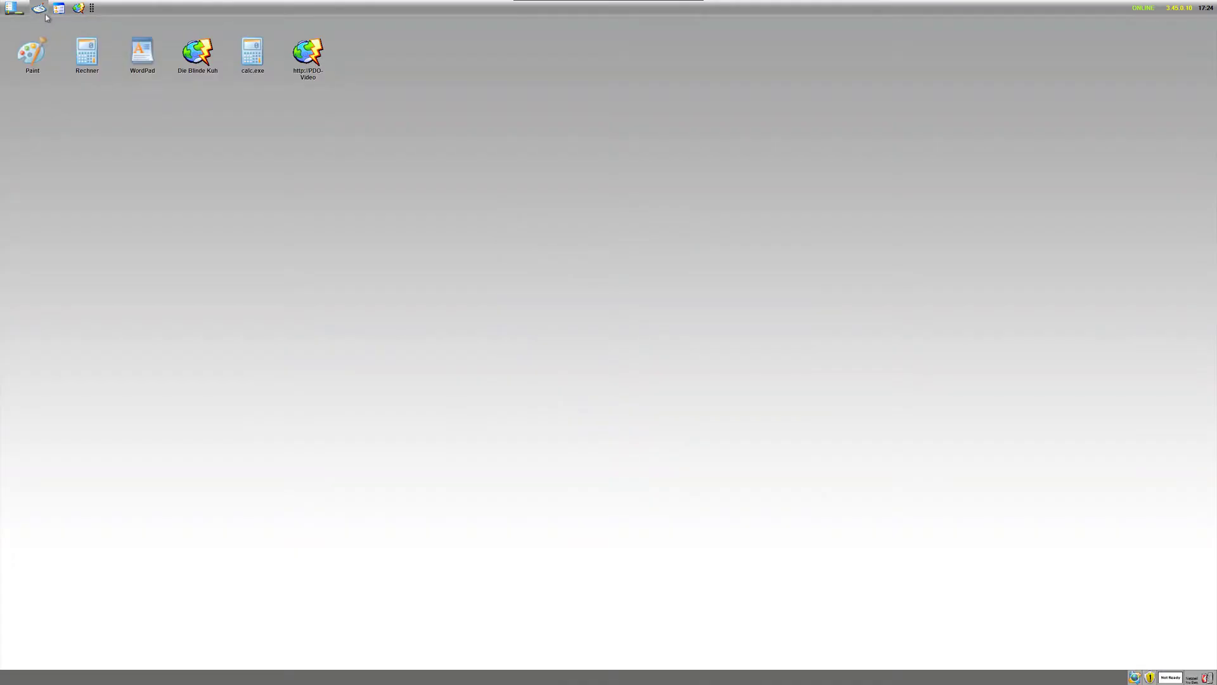
pyautogui.click(56, 12)
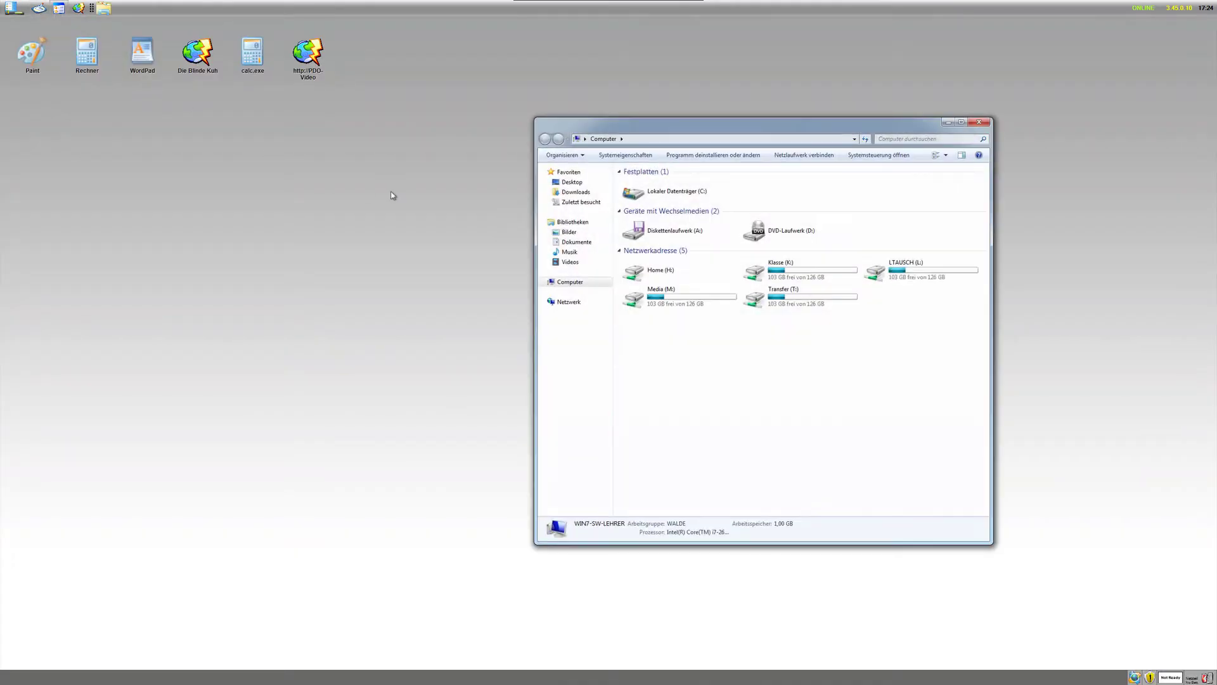
pyautogui.click(980, 122)
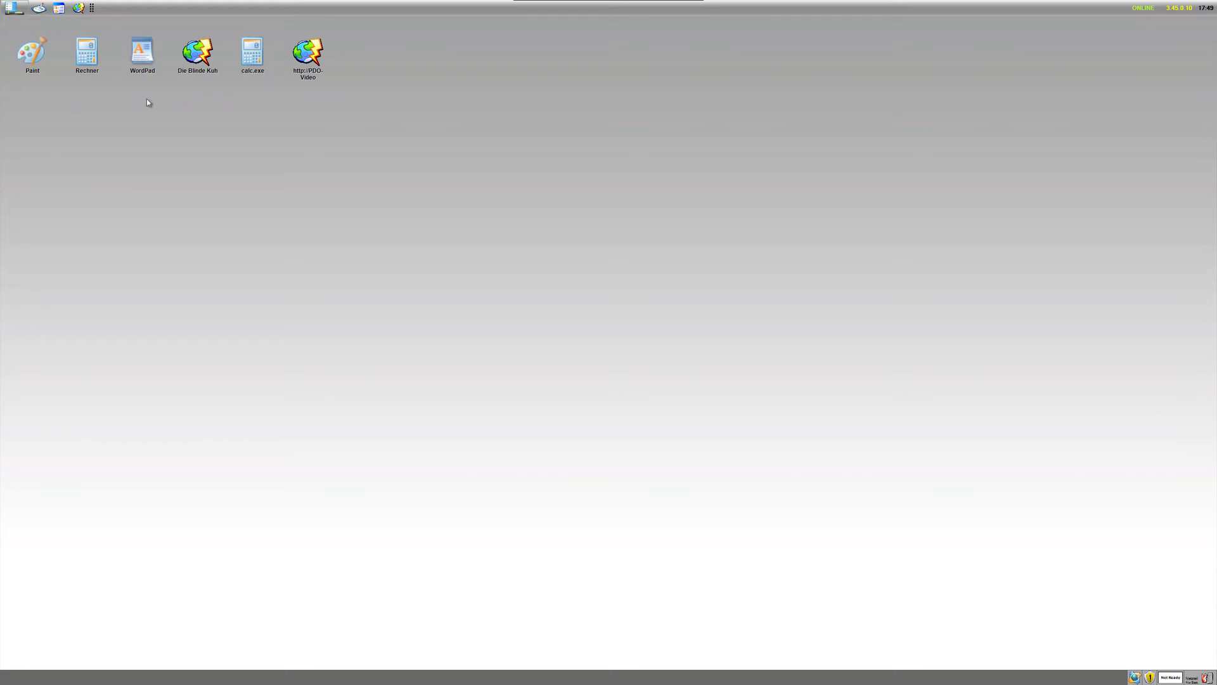
# Step: Forbid the programs calc.exe and Die Blinde Kuh for class VC1_3messe in the PDO configuration and save the program list
pyautogui.click(15, 15)
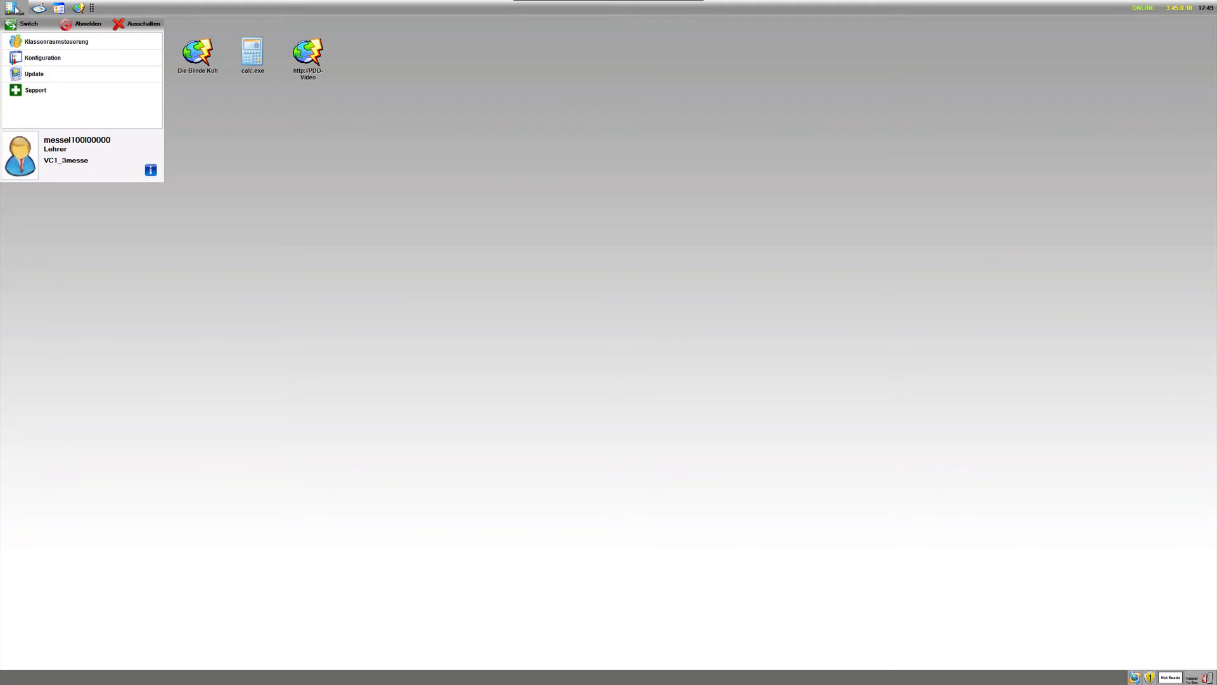
pyautogui.click(39, 60)
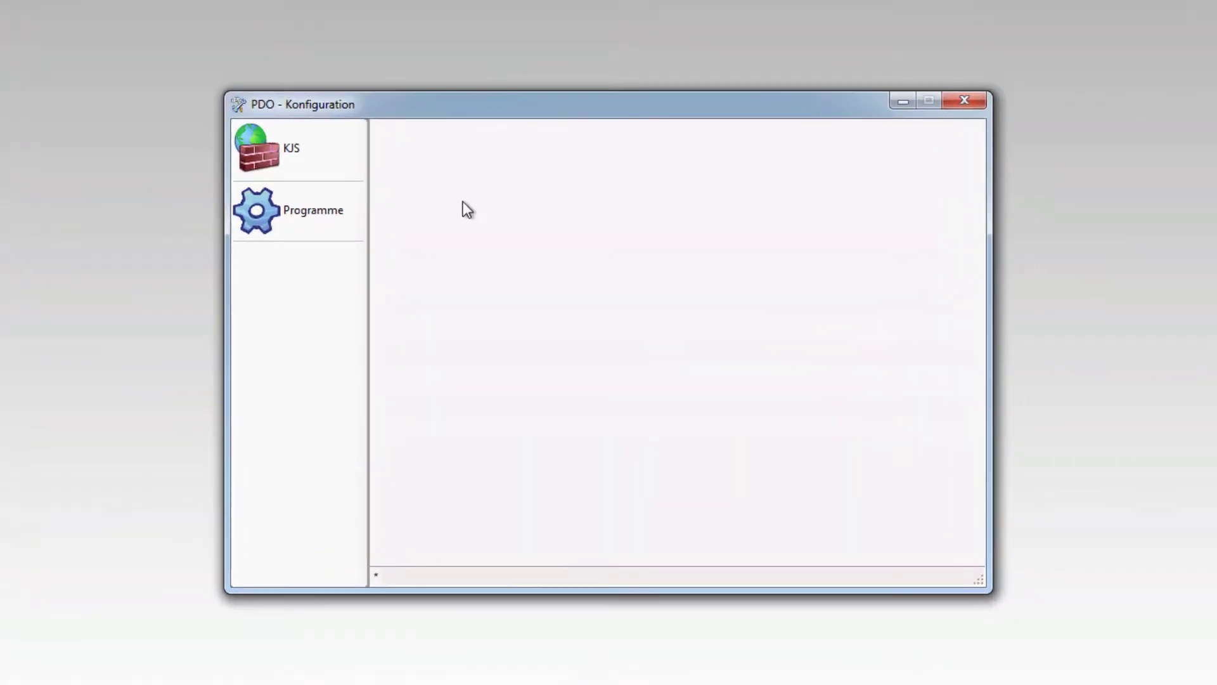
pyautogui.click(308, 216)
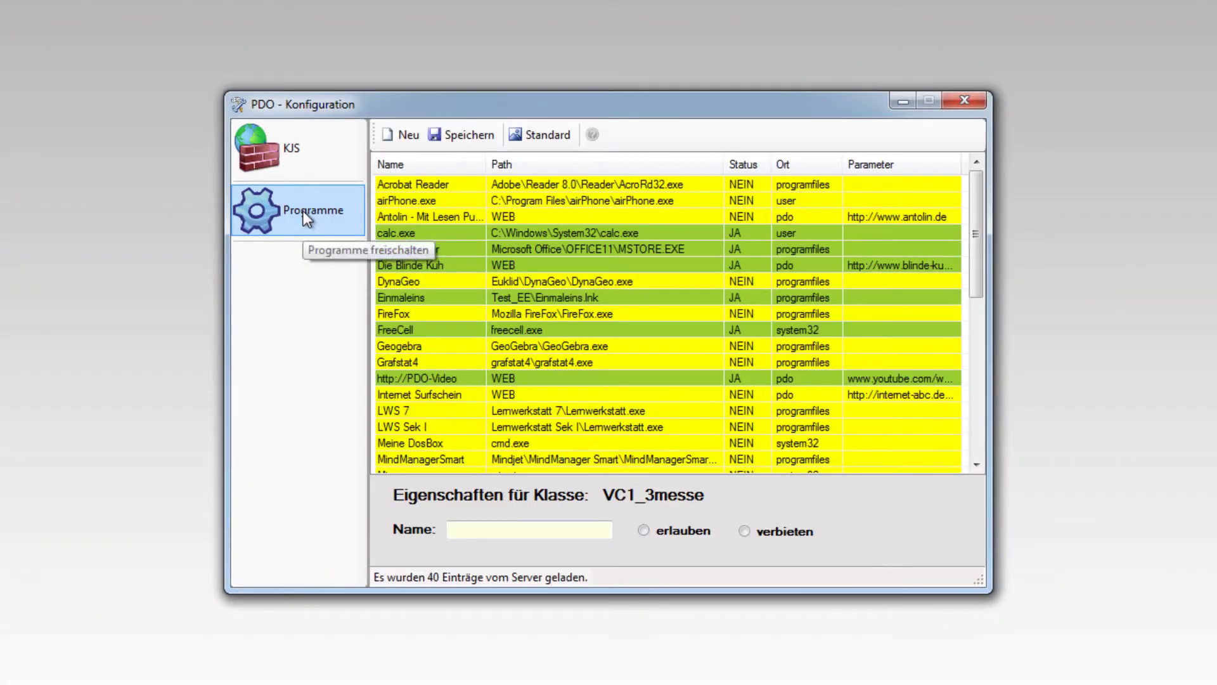
pyautogui.moveTo(971, 194)
pyautogui.mouseDown()
pyautogui.moveTo(979, 405)
pyautogui.moveTo(977, 186)
pyautogui.mouseUp()
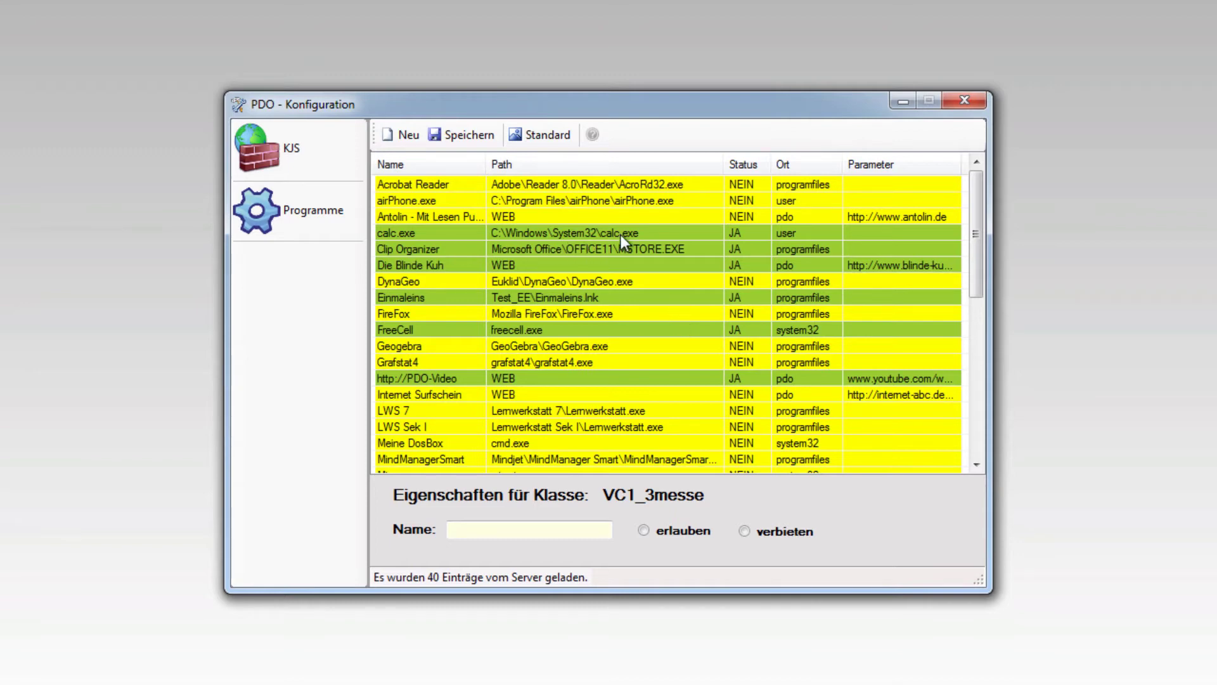
pyautogui.doubleClick(642, 235)
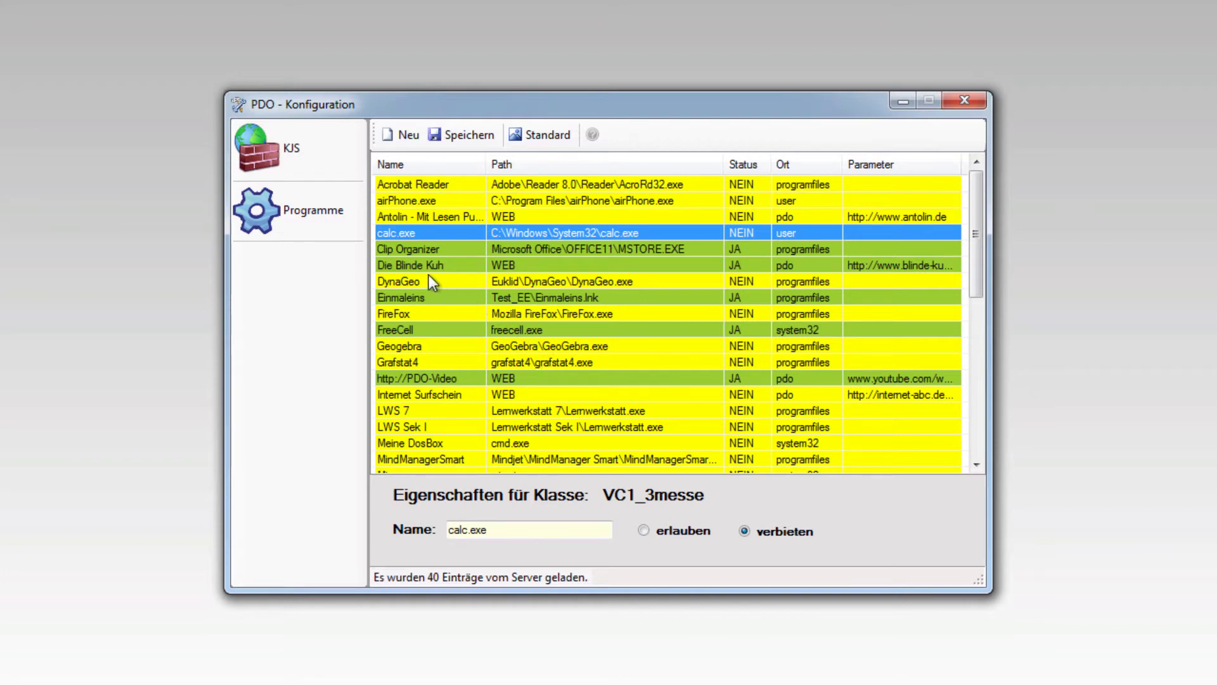
pyautogui.doubleClick(532, 267)
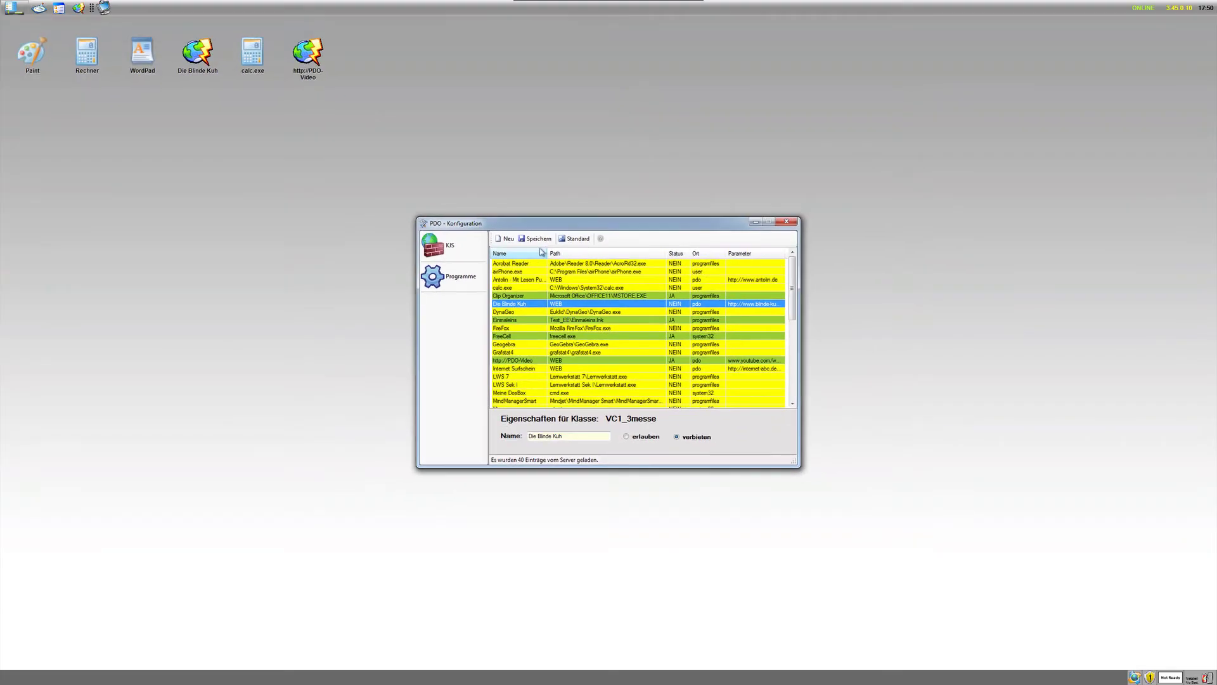
pyautogui.click(539, 241)
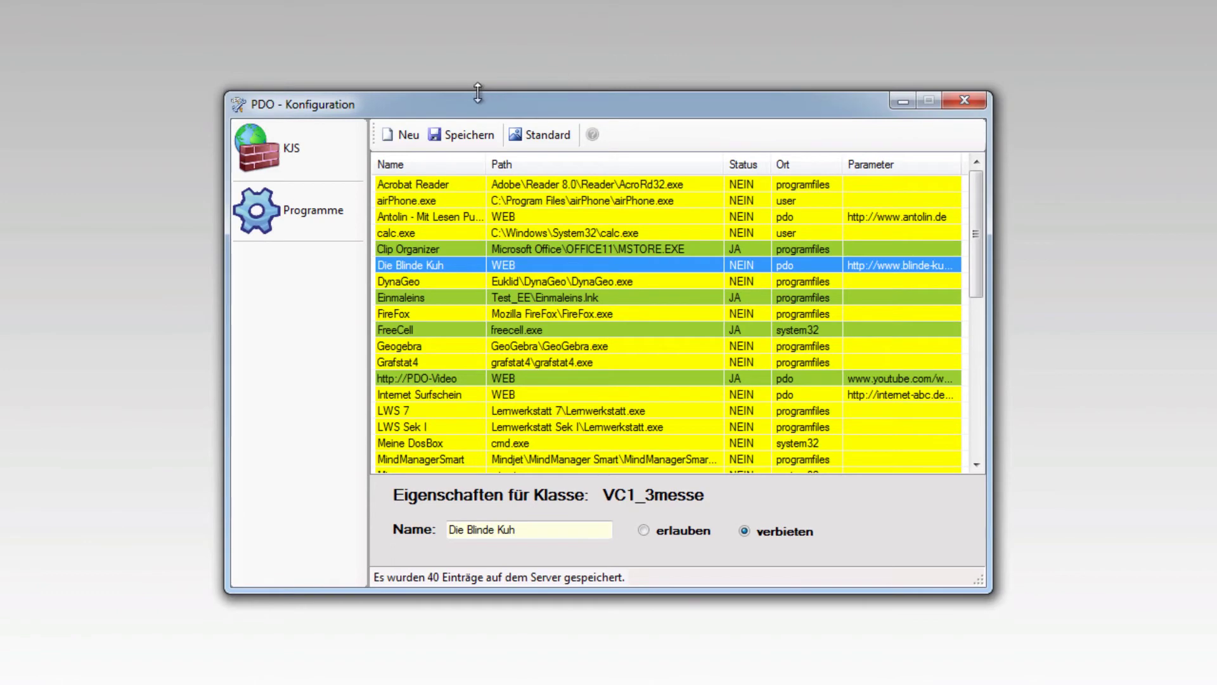
# Step: Add a new Web-mode program named wikipedia with the parameter wikipedia.org
pyautogui.click(406, 134)
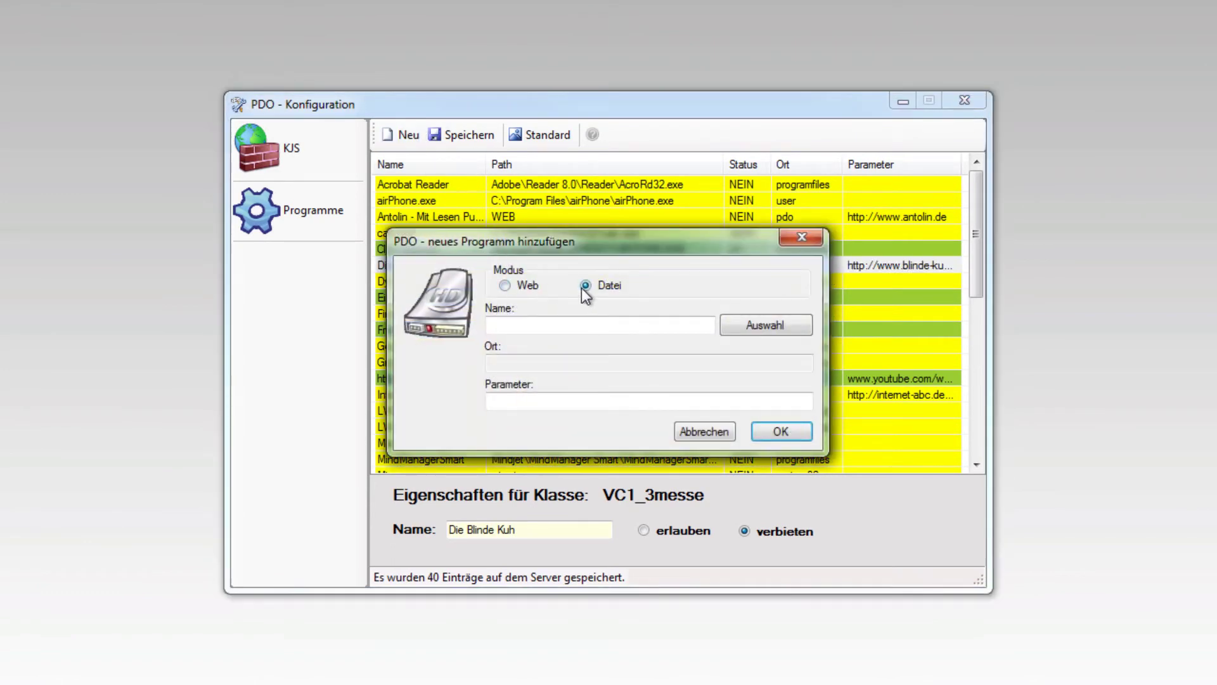
pyautogui.click(505, 286)
pyautogui.click(581, 327)
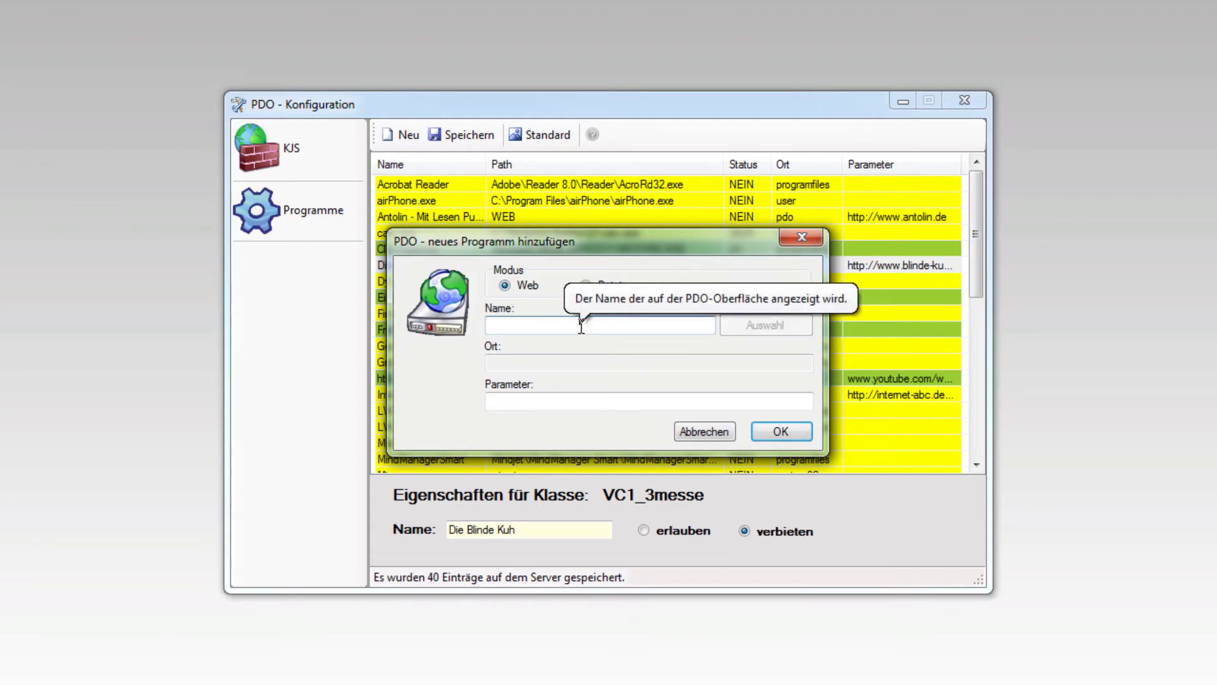
pyautogui.write('wikiepdia')
pyautogui.press('BackSpace')
pyautogui.press('BackSpace')
pyautogui.press('BackSpace')
pyautogui.press('BackSpace')
pyautogui.press('BackSpace')
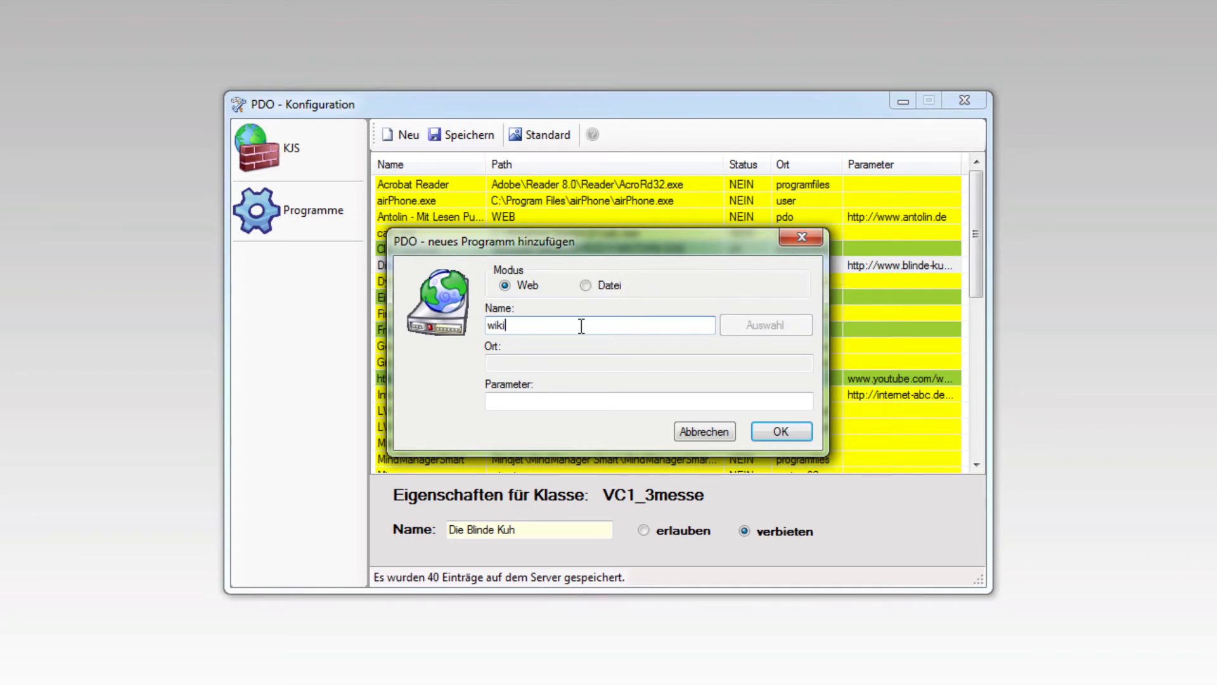
pyautogui.write('pedia')
pyautogui.click(559, 395)
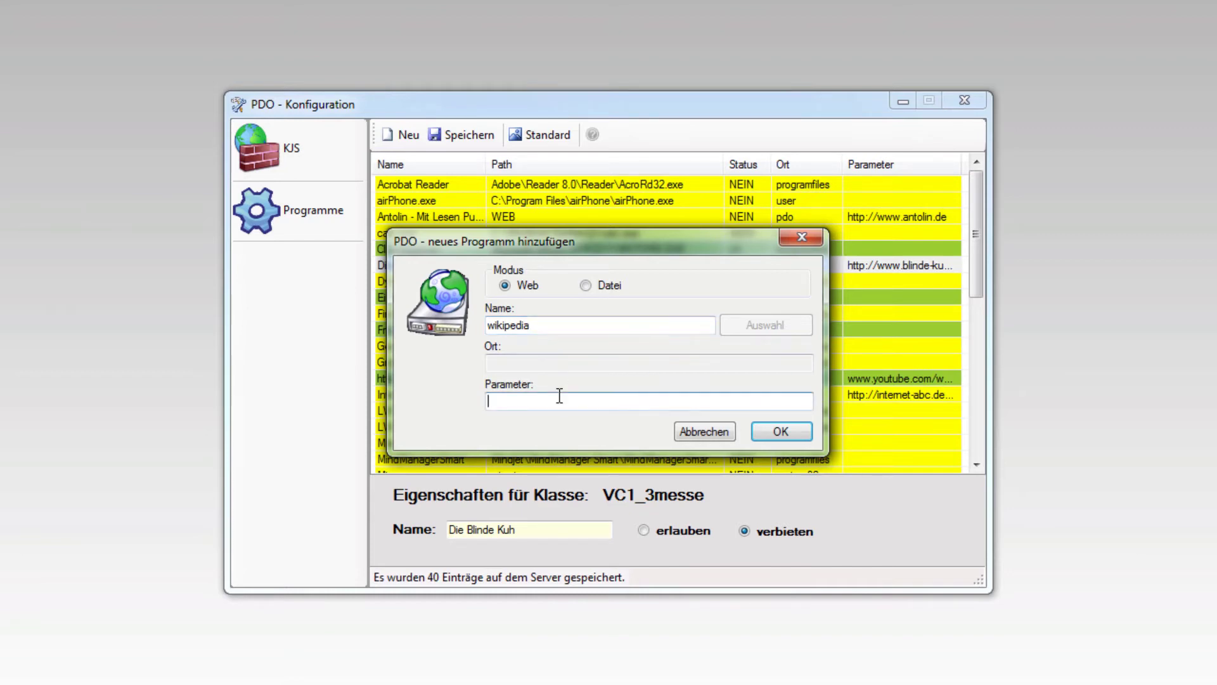
pyautogui.write('wikipedia.org')
pyautogui.click(781, 431)
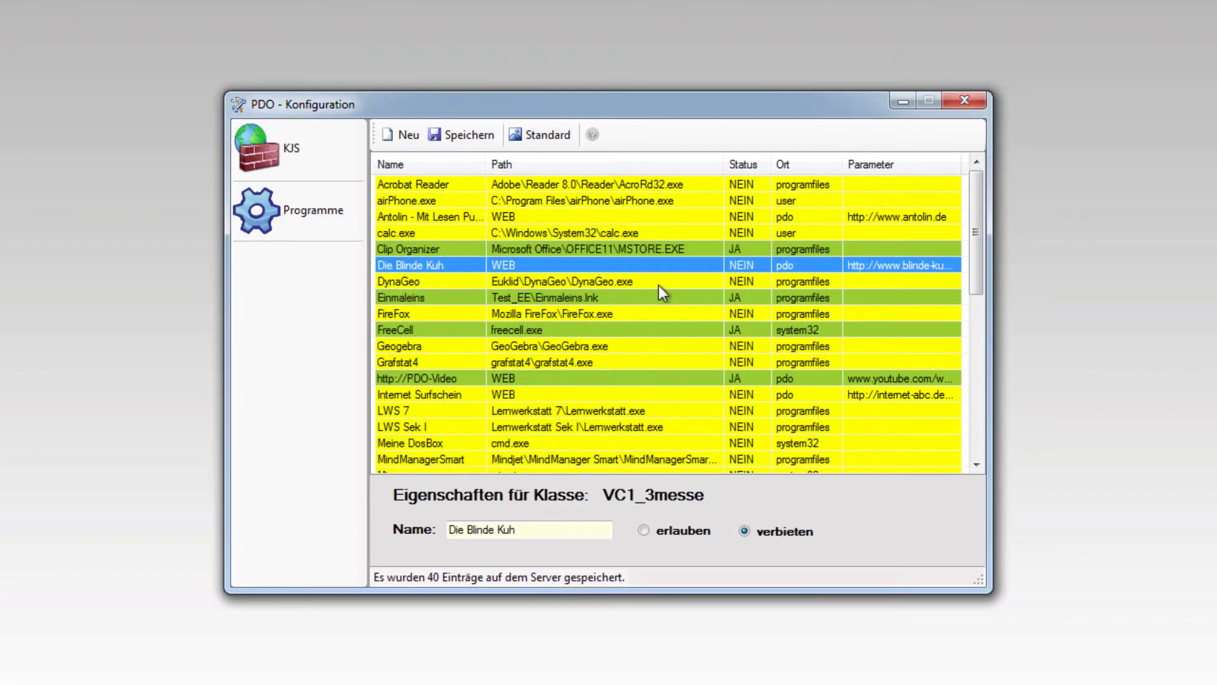
# Step: Allow the wikipedia entry for the class, save the program list and close the configuration
pyautogui.moveTo(981, 301); pyautogui.dragTo(977, 464)
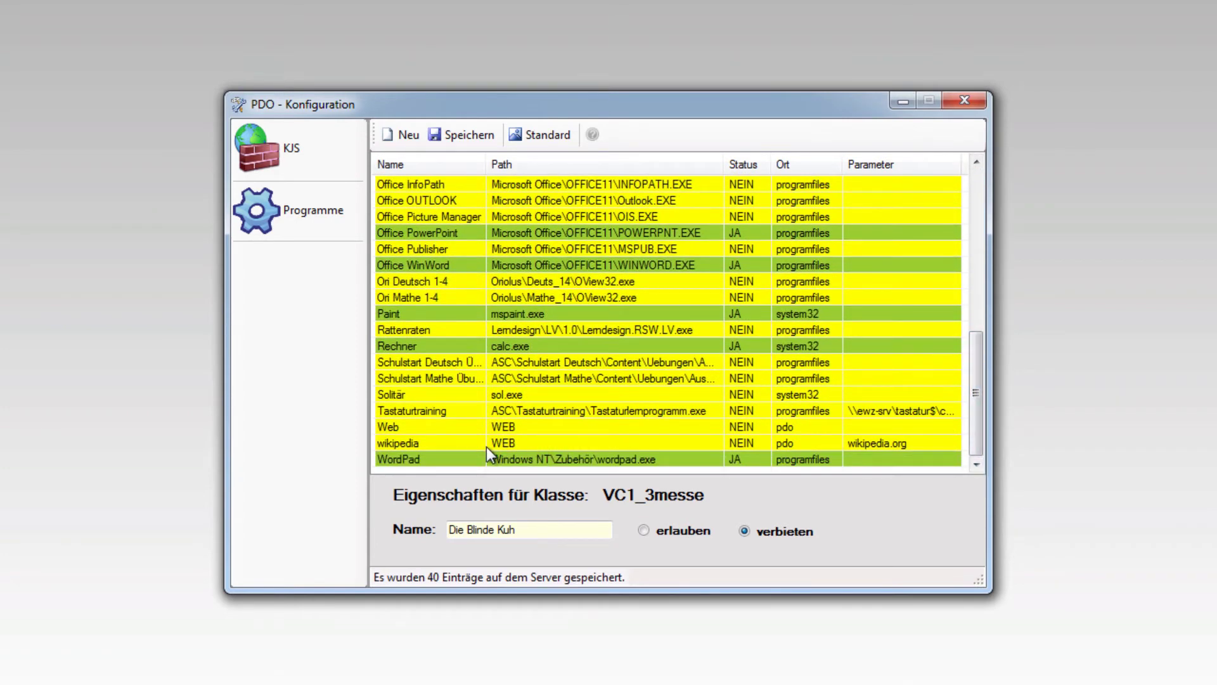
pyautogui.click(540, 445)
pyautogui.doubleClick(555, 443)
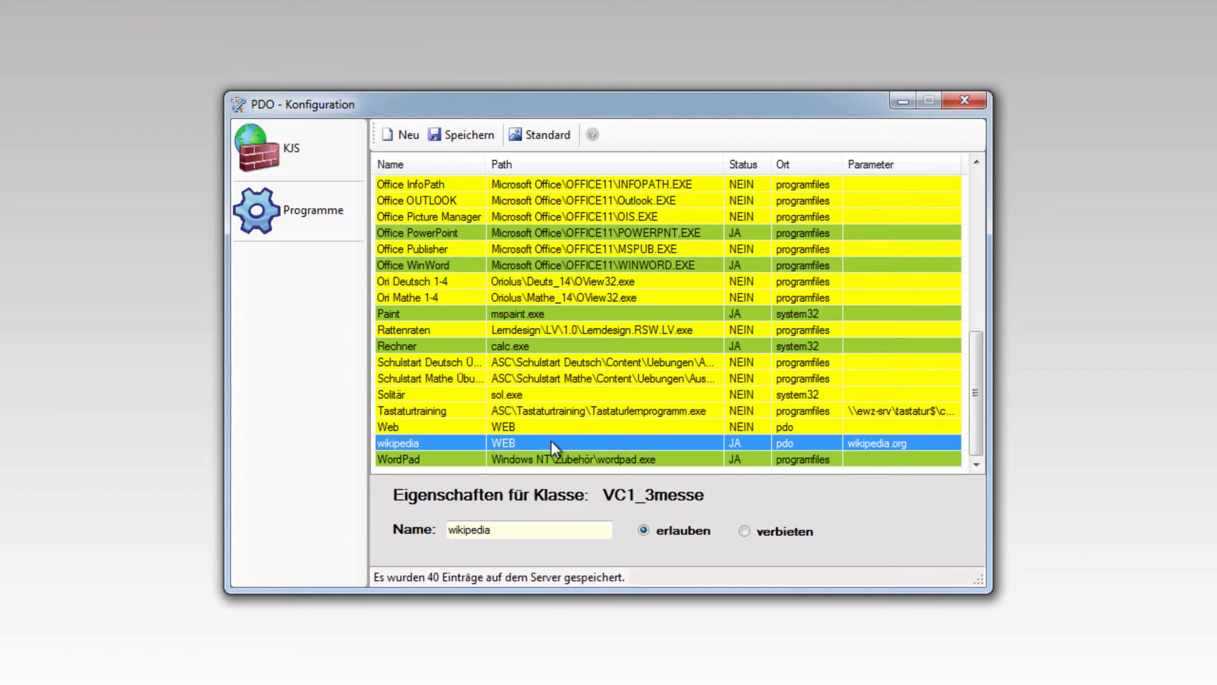
pyautogui.click(470, 135)
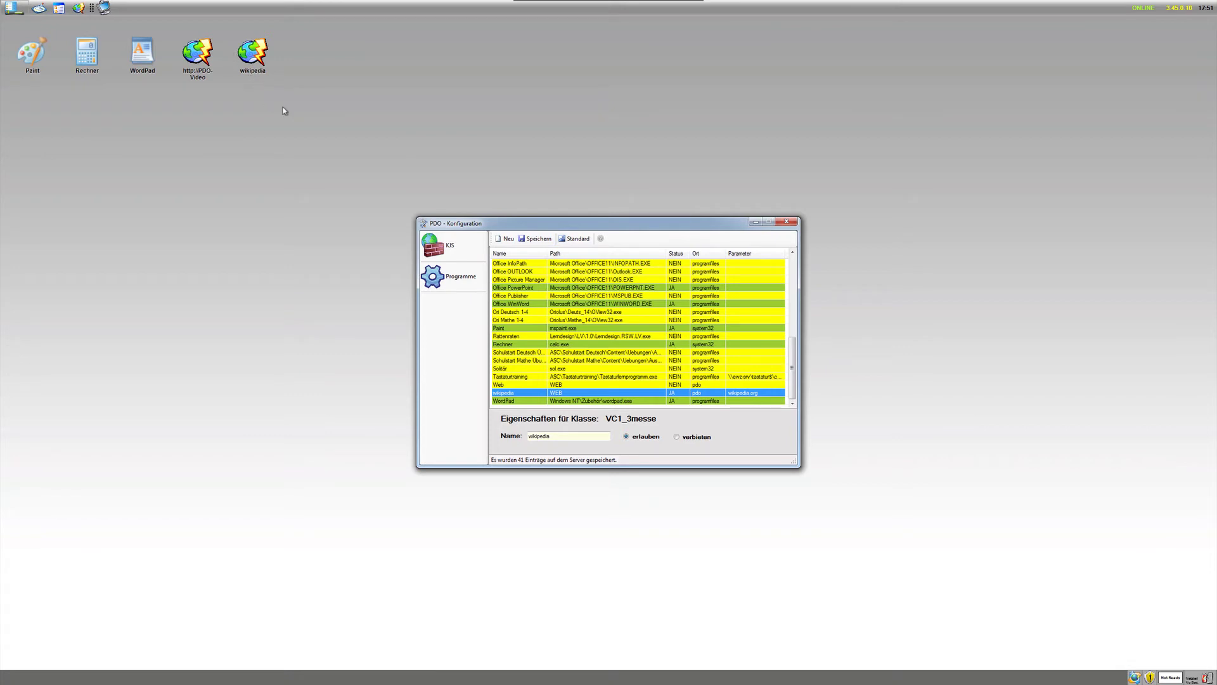
pyautogui.click(787, 222)
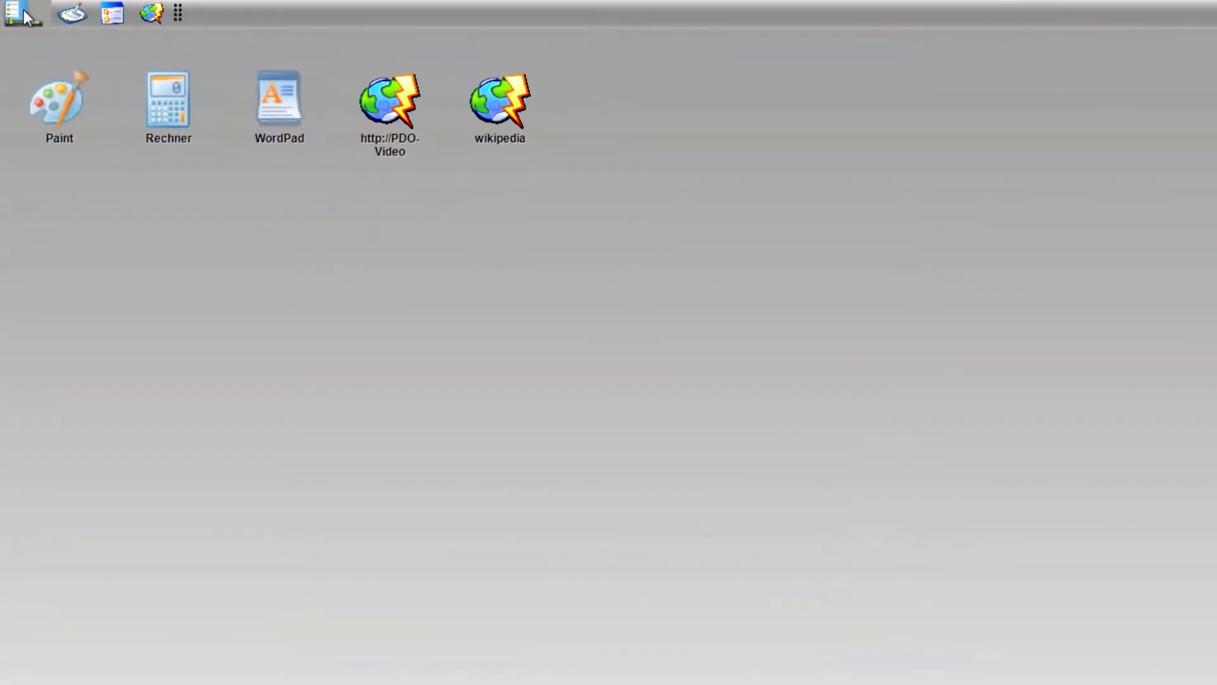
# Step: Open the Klassenraumsteuerung for the signed-in class
pyautogui.click(14, 7)
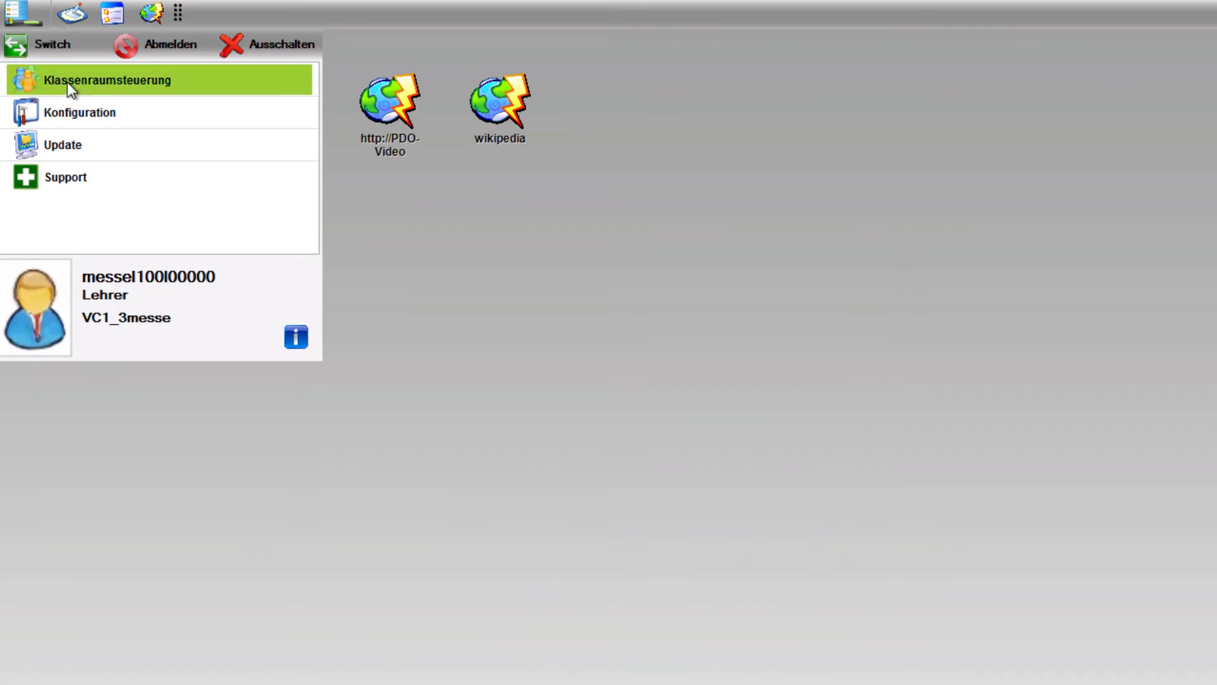
pyautogui.click(12, 50)
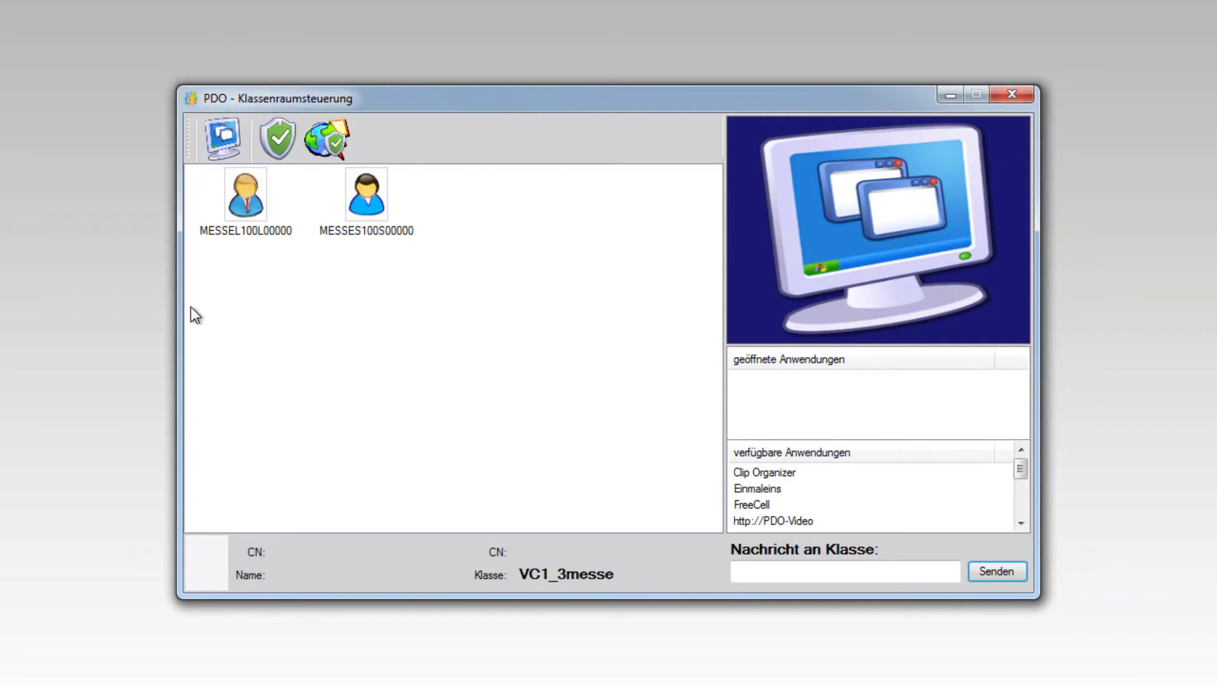
# Step: Select the student's computer in class VC1_3messe and end its open WordPad document
pyautogui.click(240, 201)
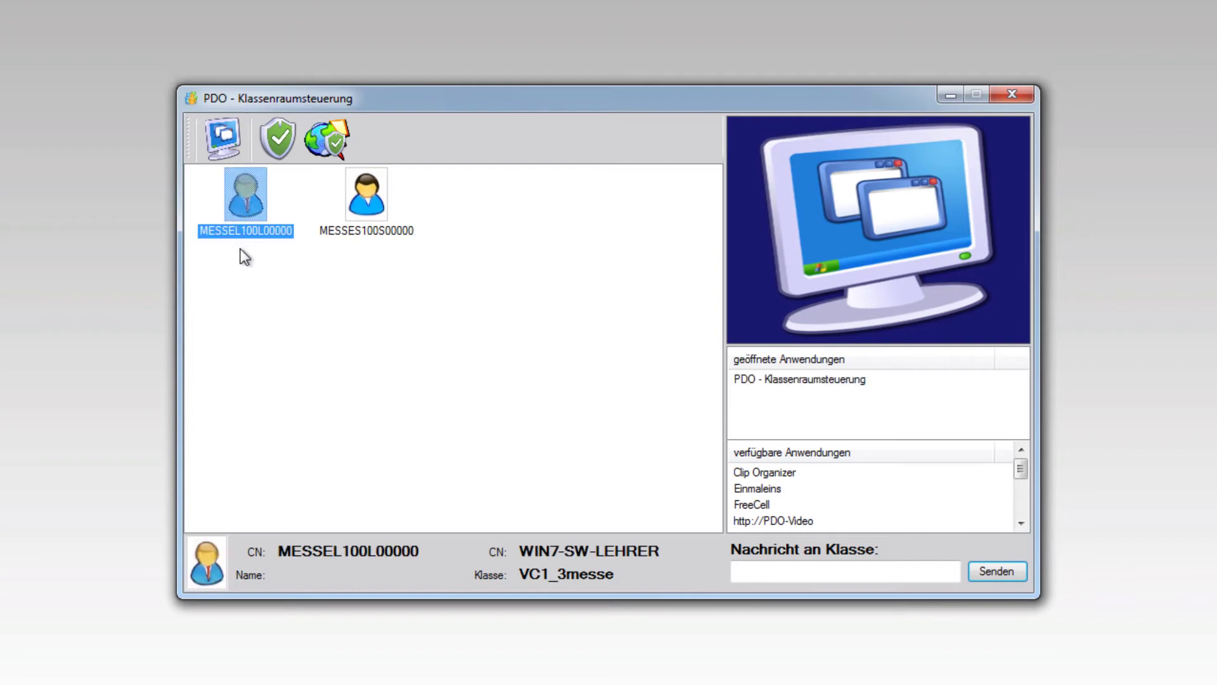
pyautogui.click(351, 200)
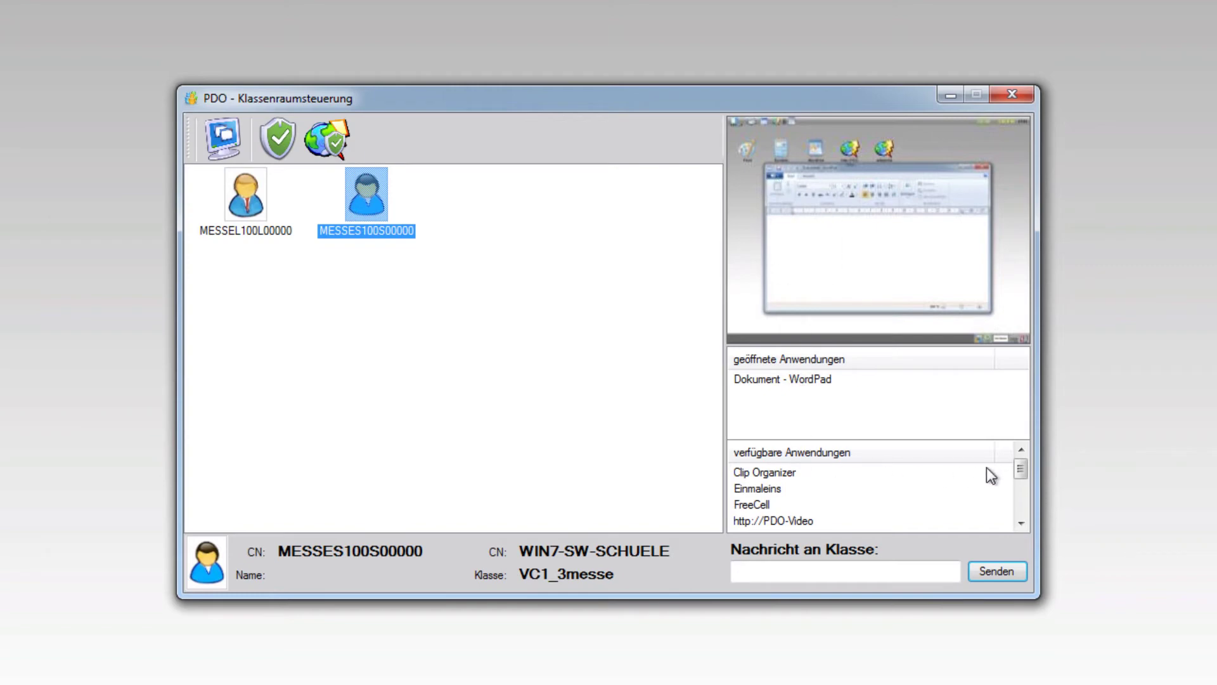
pyautogui.moveTo(1019, 472); pyautogui.dragTo(1019, 514)
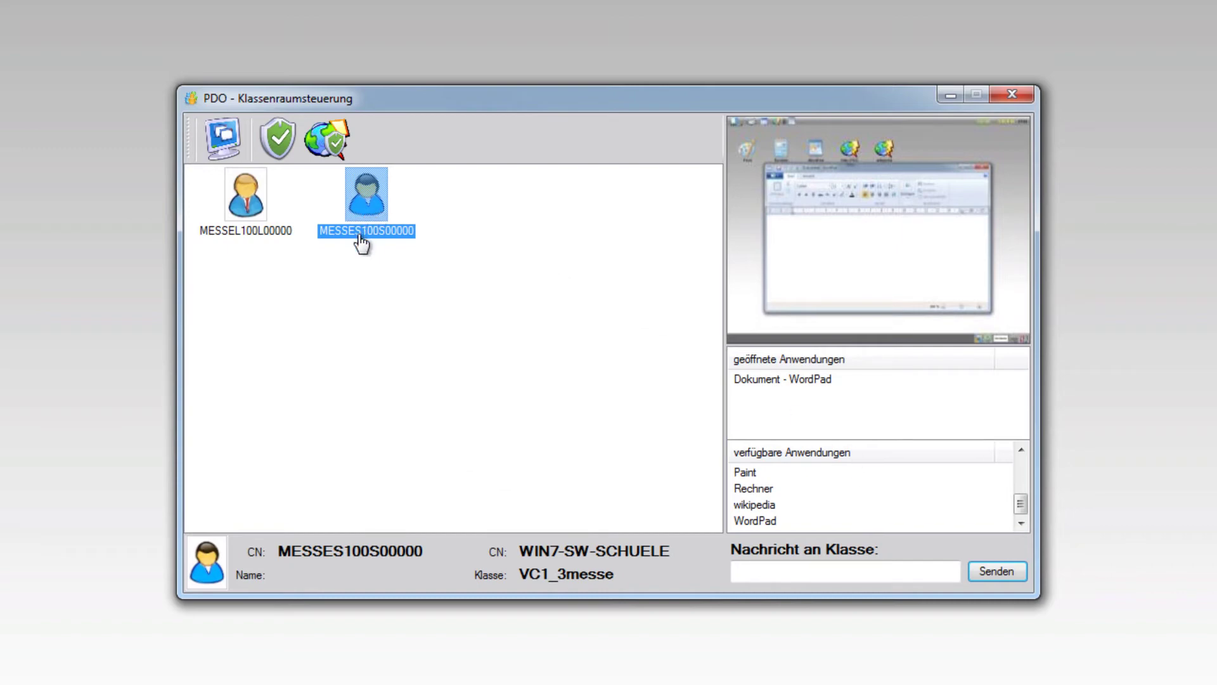
pyautogui.click(775, 384)
pyautogui.rightClick(774, 380)
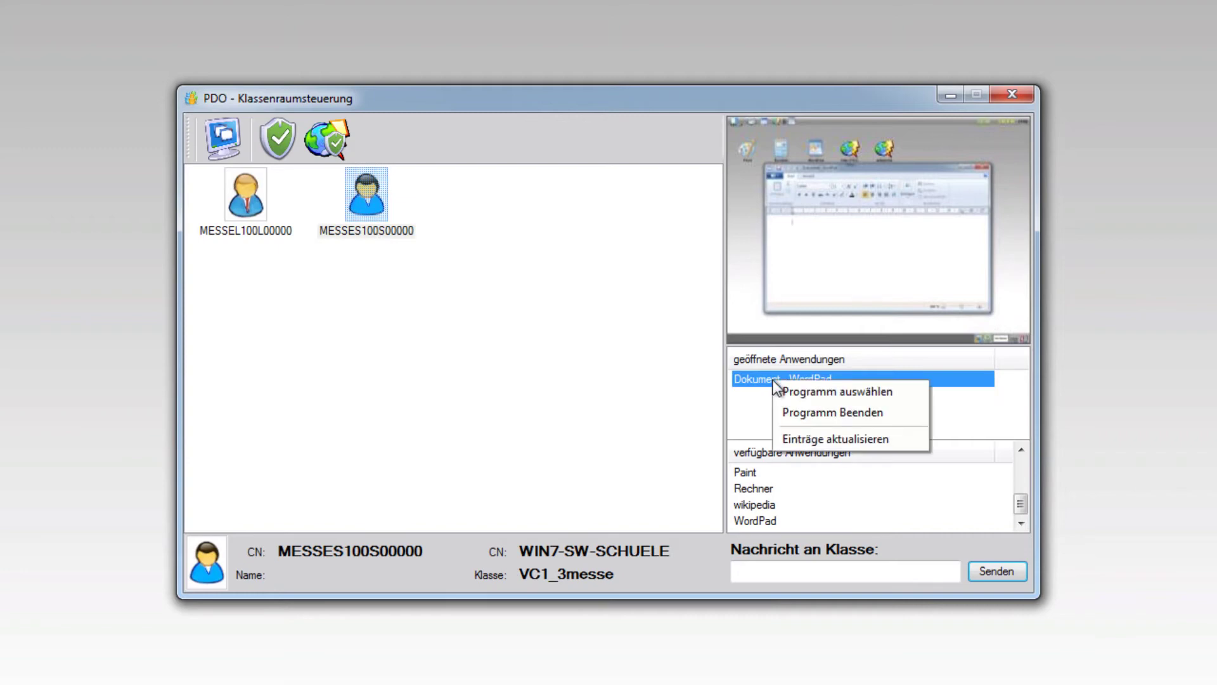
pyautogui.click(790, 410)
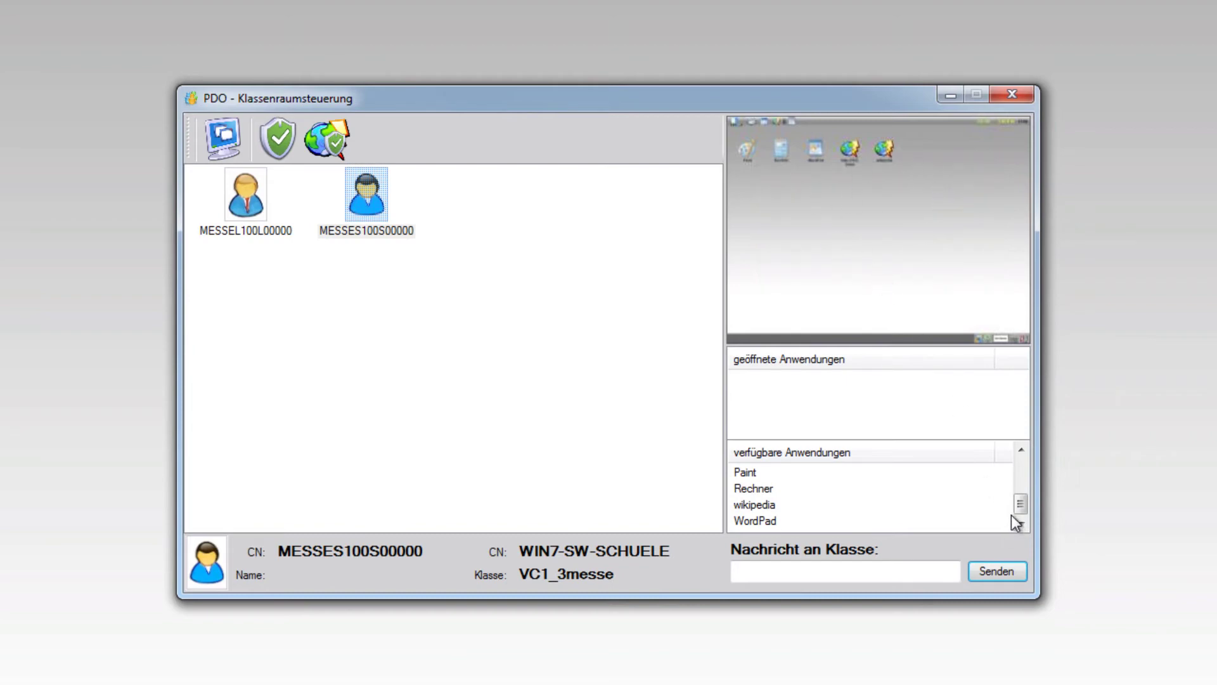
# Step: Open the available application wikipedia for the selected student only
pyautogui.click(773, 510)
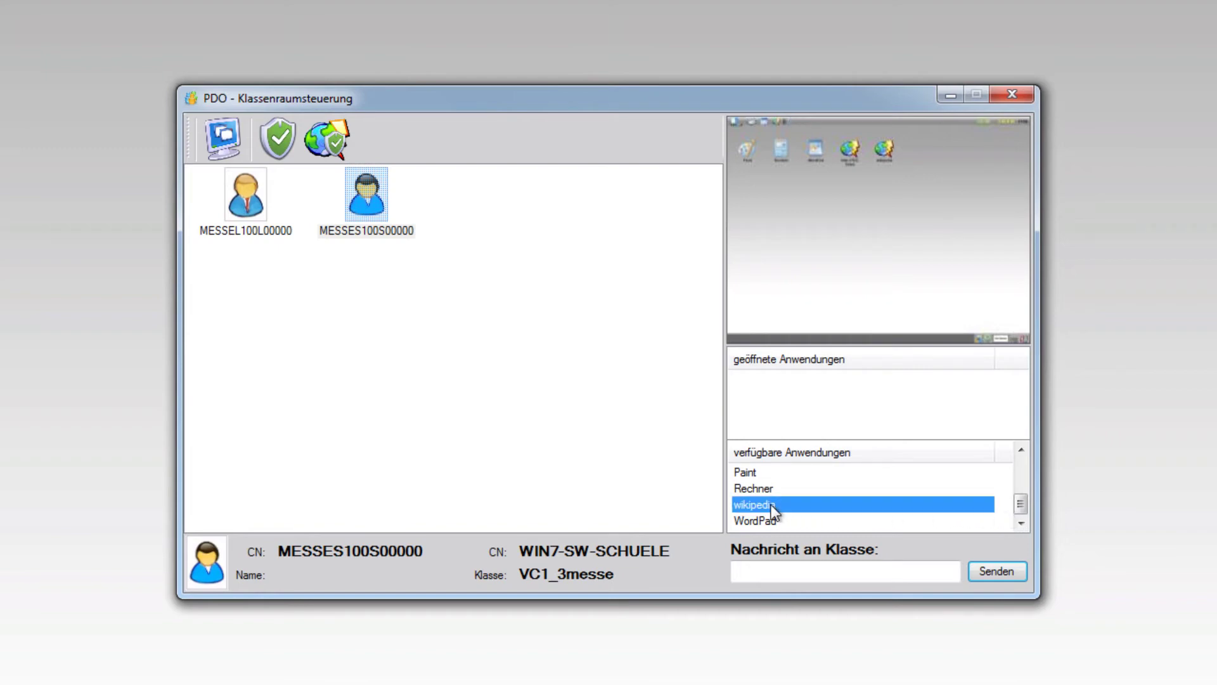
pyautogui.rightClick(772, 511)
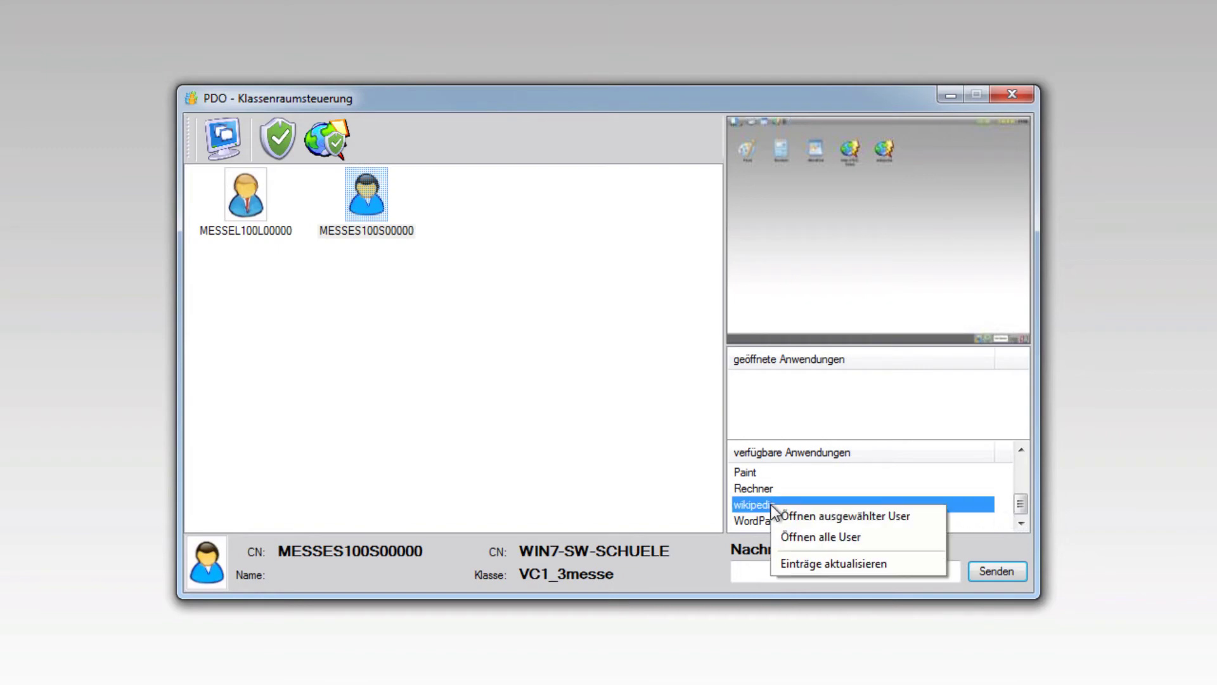
pyautogui.click(893, 517)
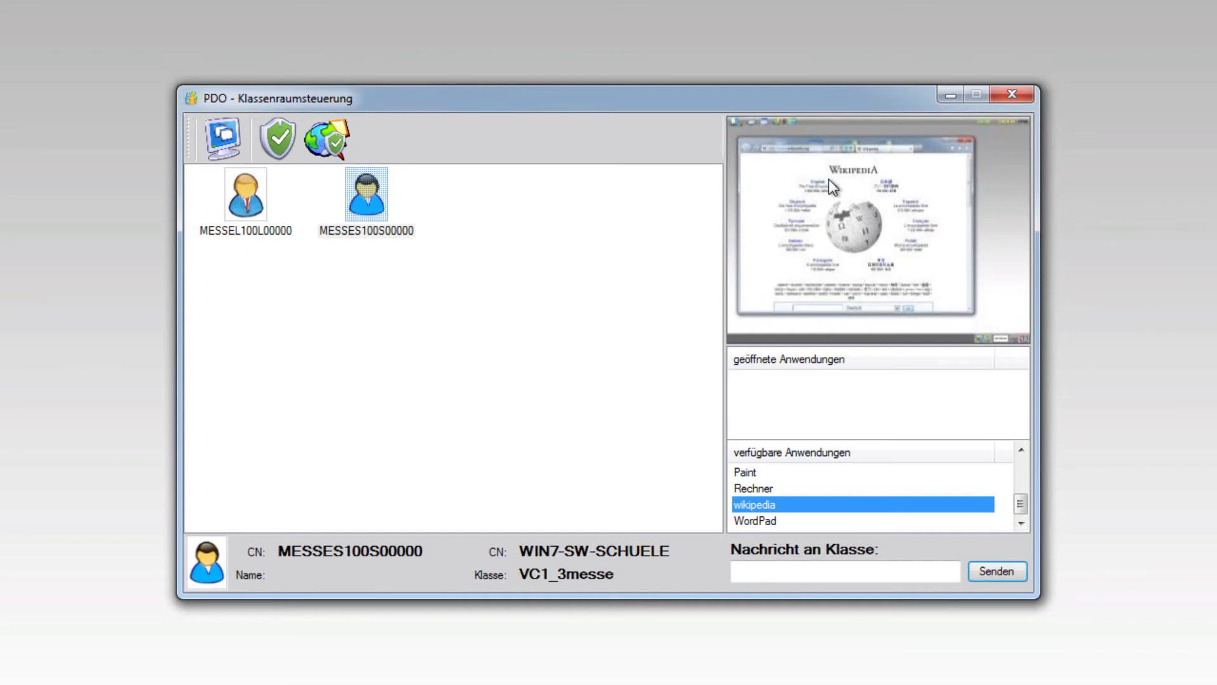
# Step: Switch the screens of all computers in class VC1_3messe off and back on
pyautogui.click(221, 148)
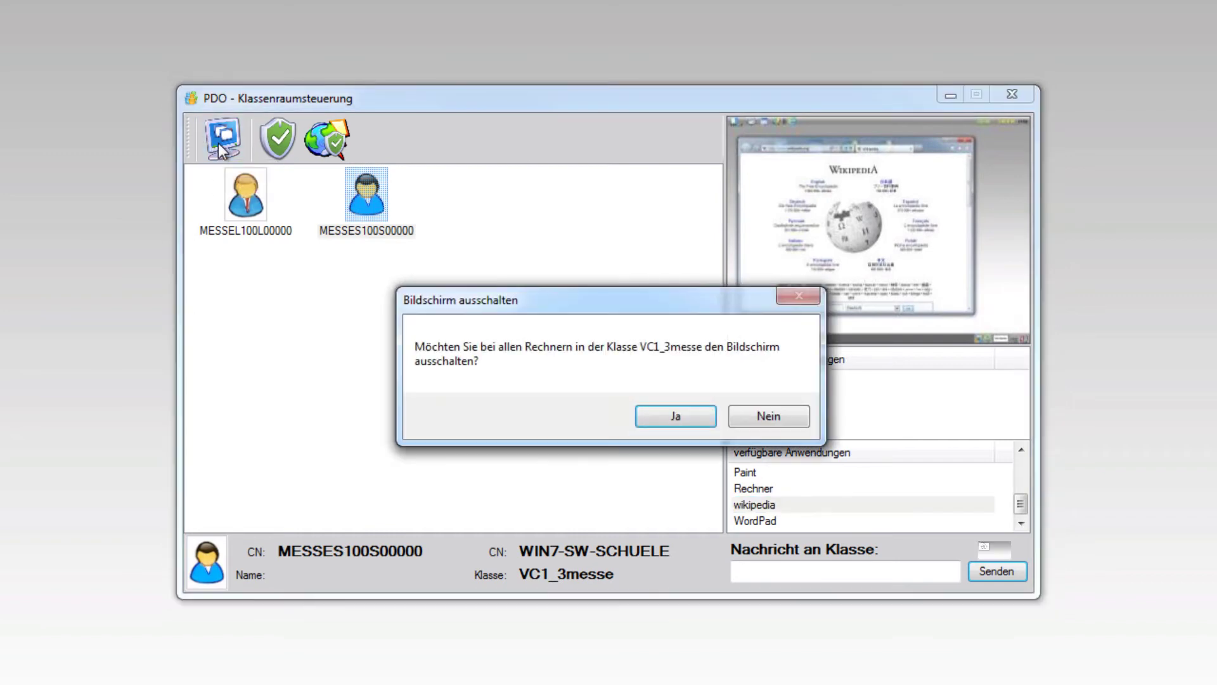
pyautogui.click(655, 415)
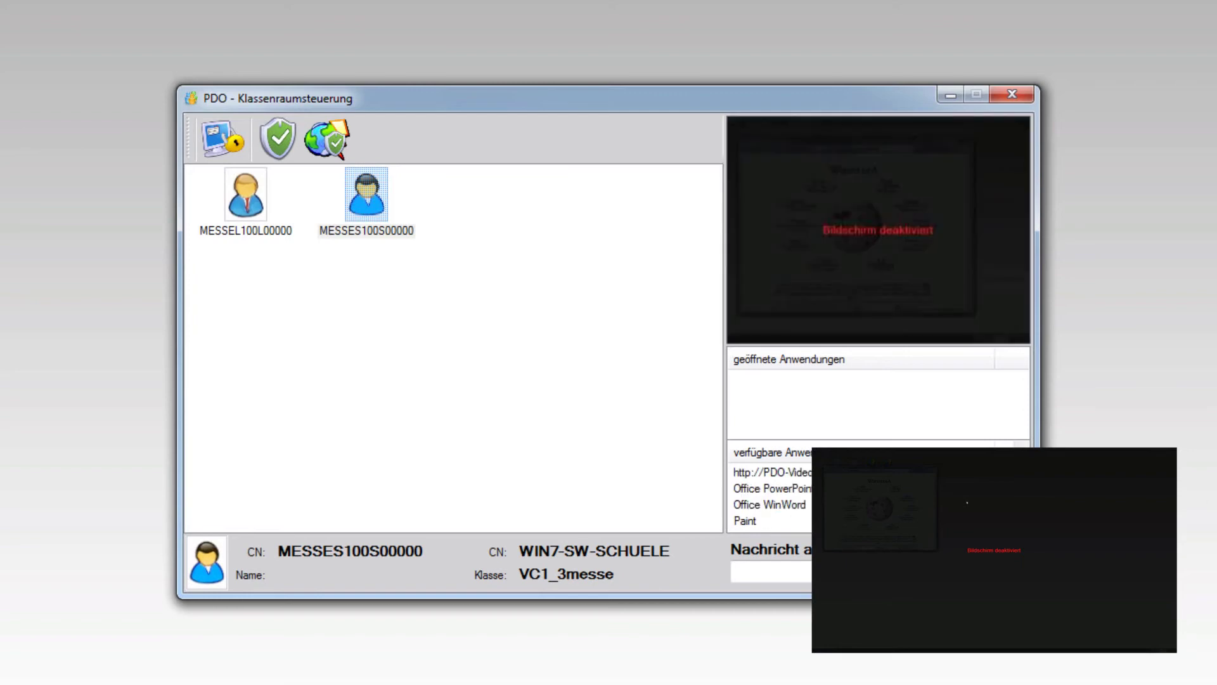
pyautogui.click(232, 148)
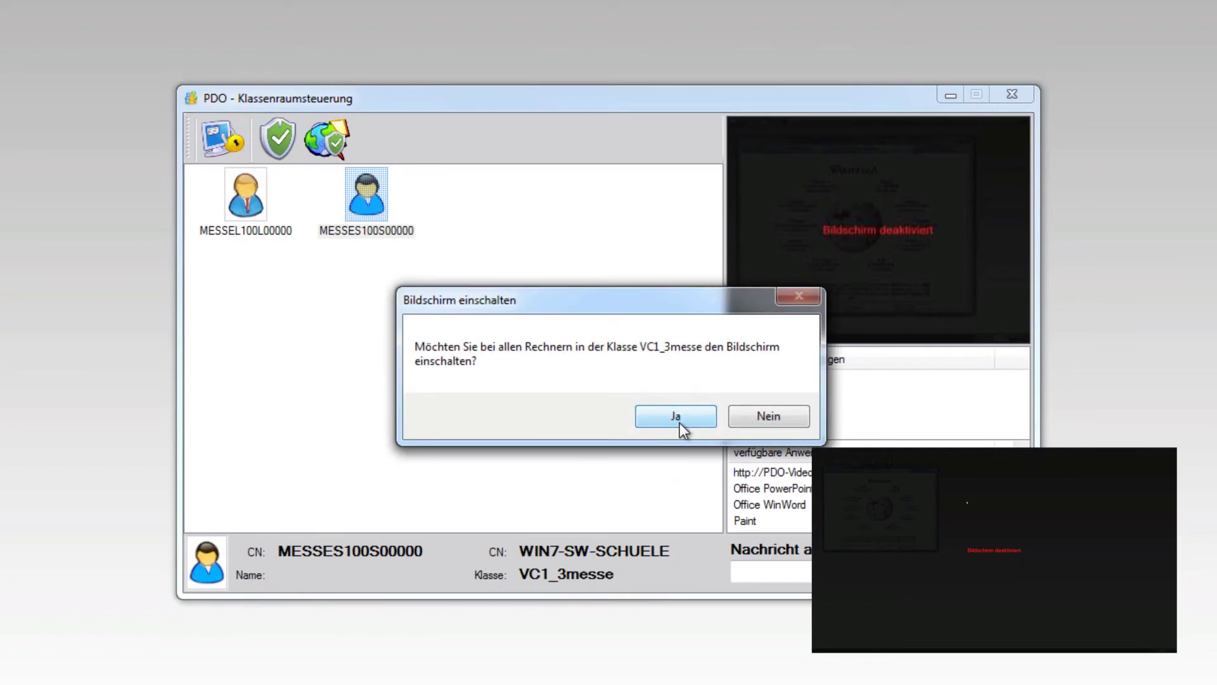
pyautogui.click(679, 422)
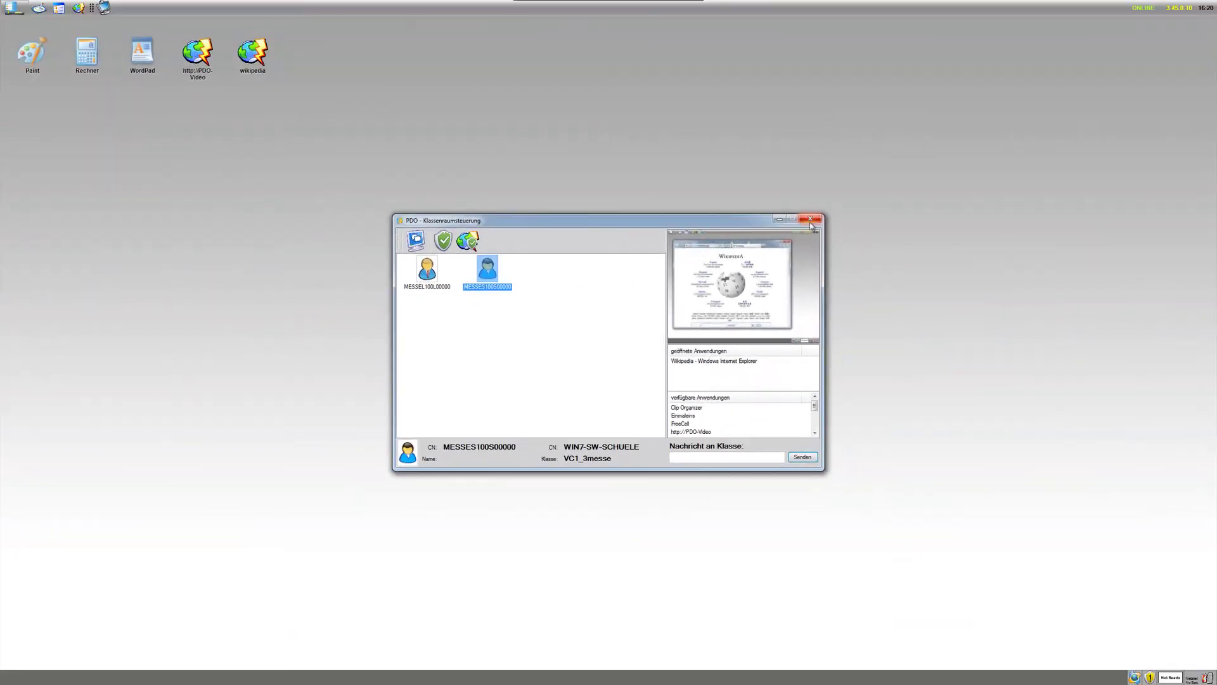
# Step: Close the Klassenraumsteuerung and open the KJS domain list in the PDO configuration
pyautogui.click(1013, 93)
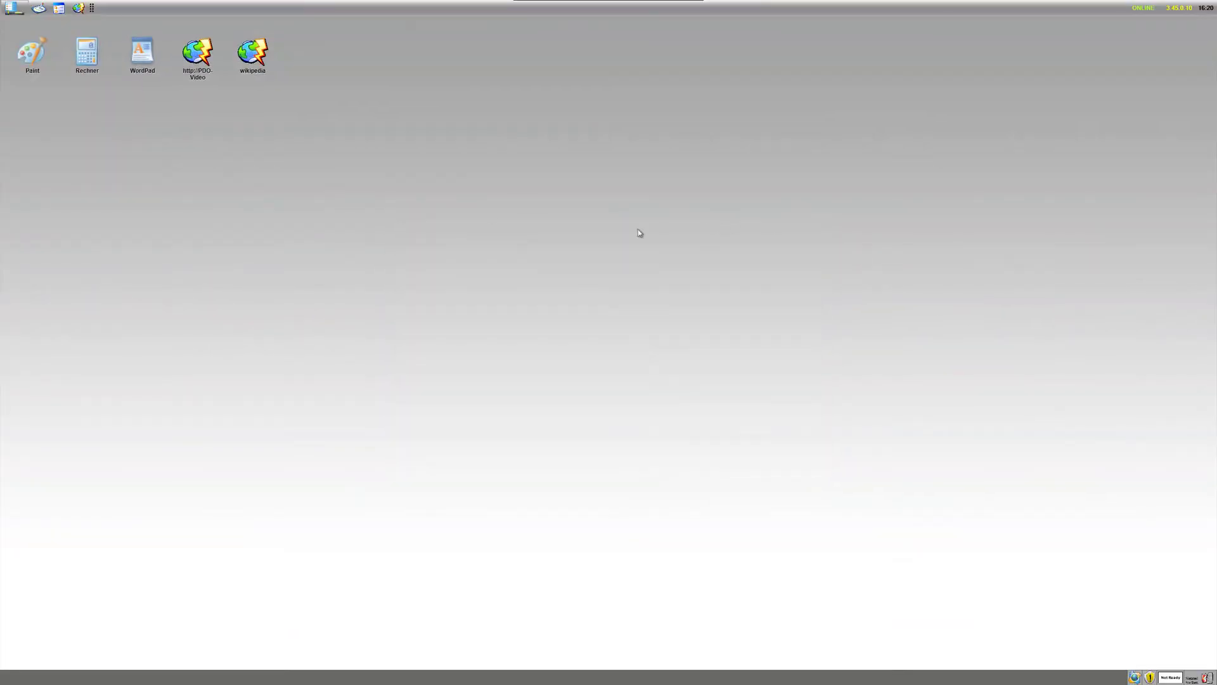
pyautogui.click(12, 7)
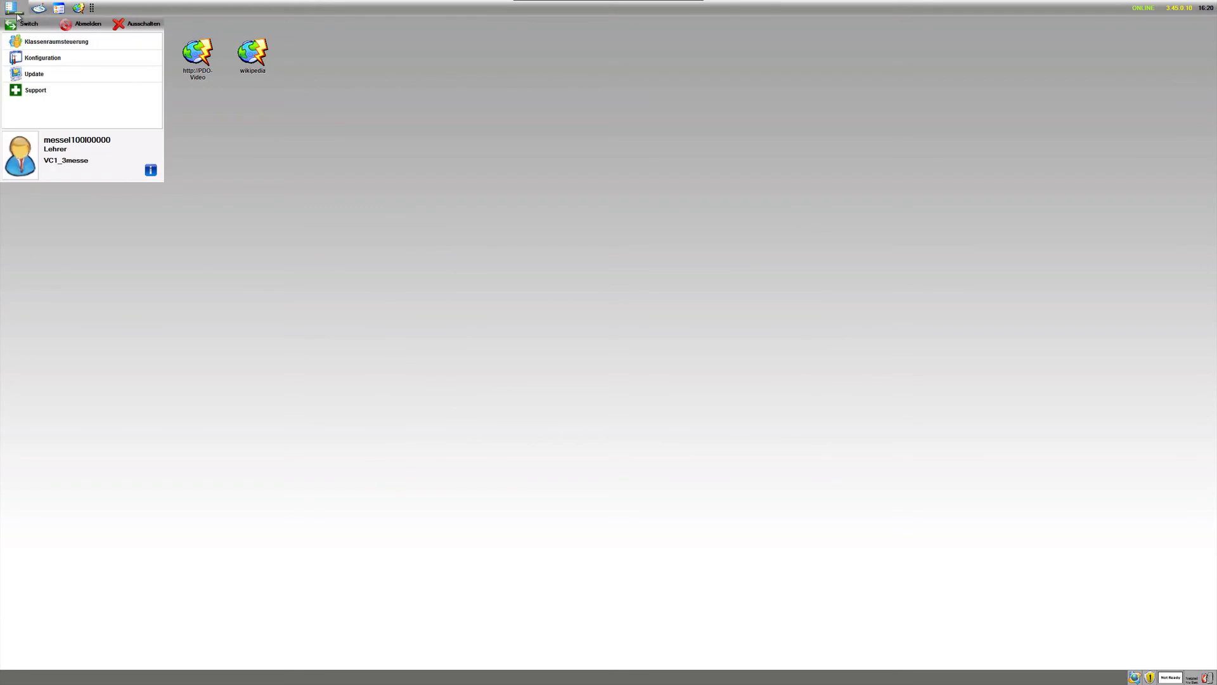
pyautogui.click(30, 58)
pyautogui.click(456, 249)
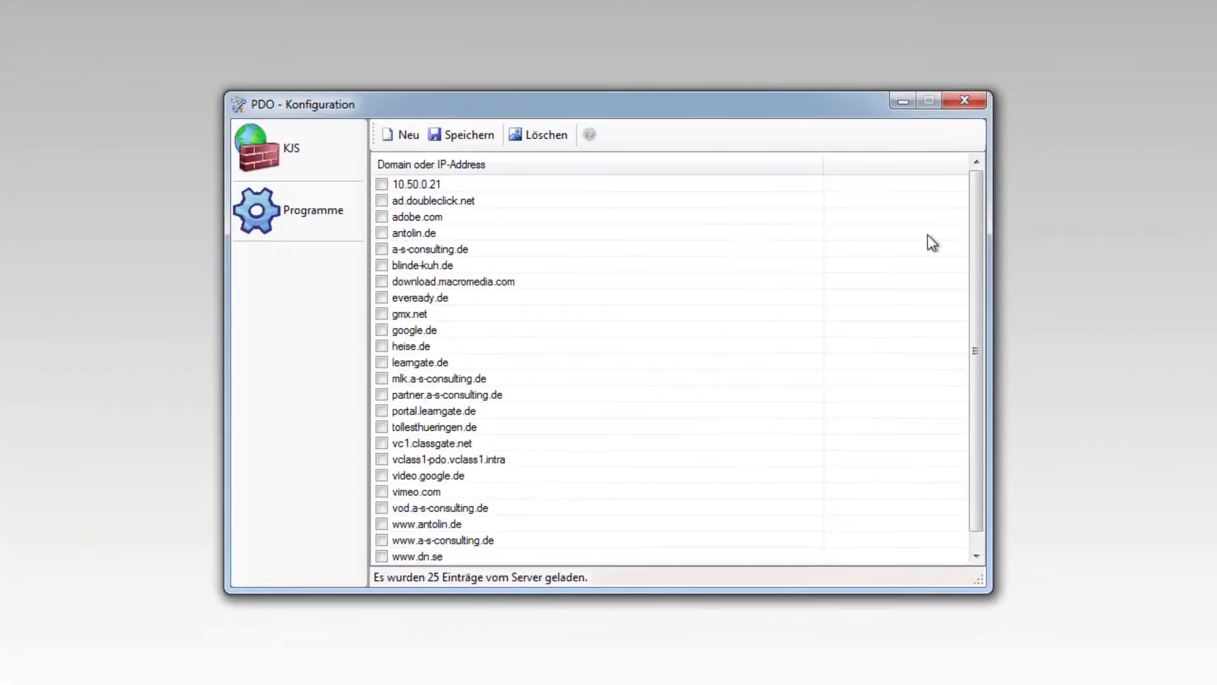
# Step: Add wikipedia.org as a new KJS entry, save the domain list and close the configuration
pyautogui.moveTo(975, 212); pyautogui.dragTo(975, 254)
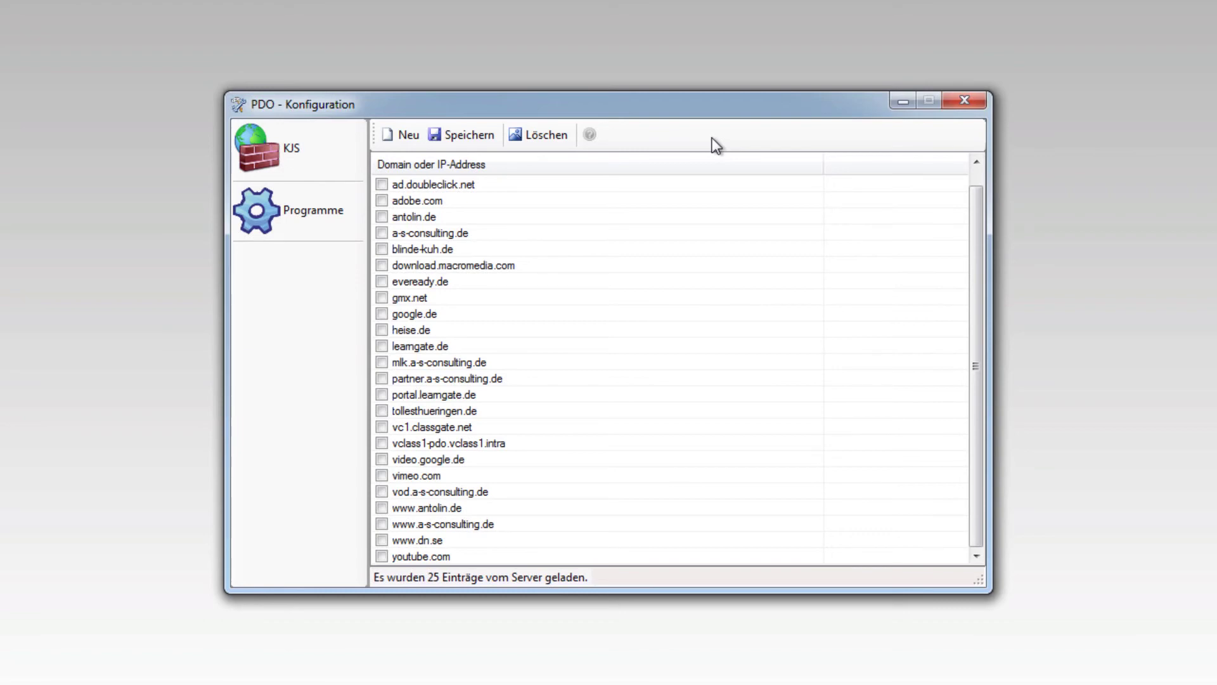
pyautogui.click(723, 400)
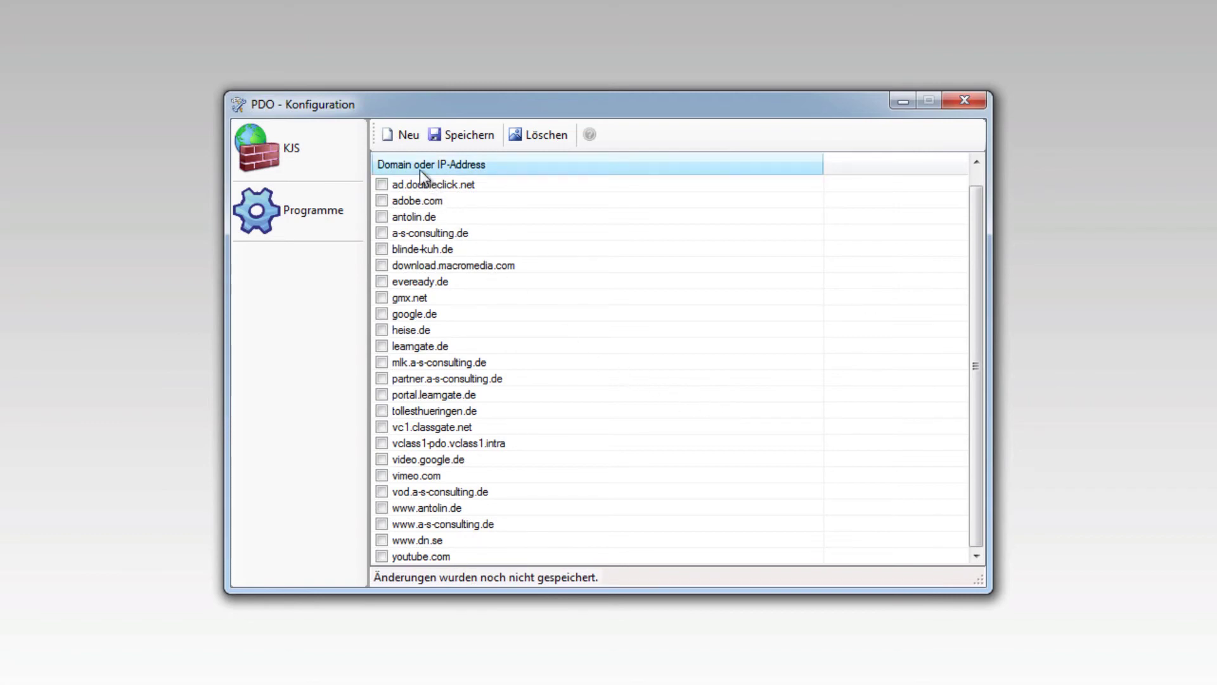
pyautogui.click(409, 137)
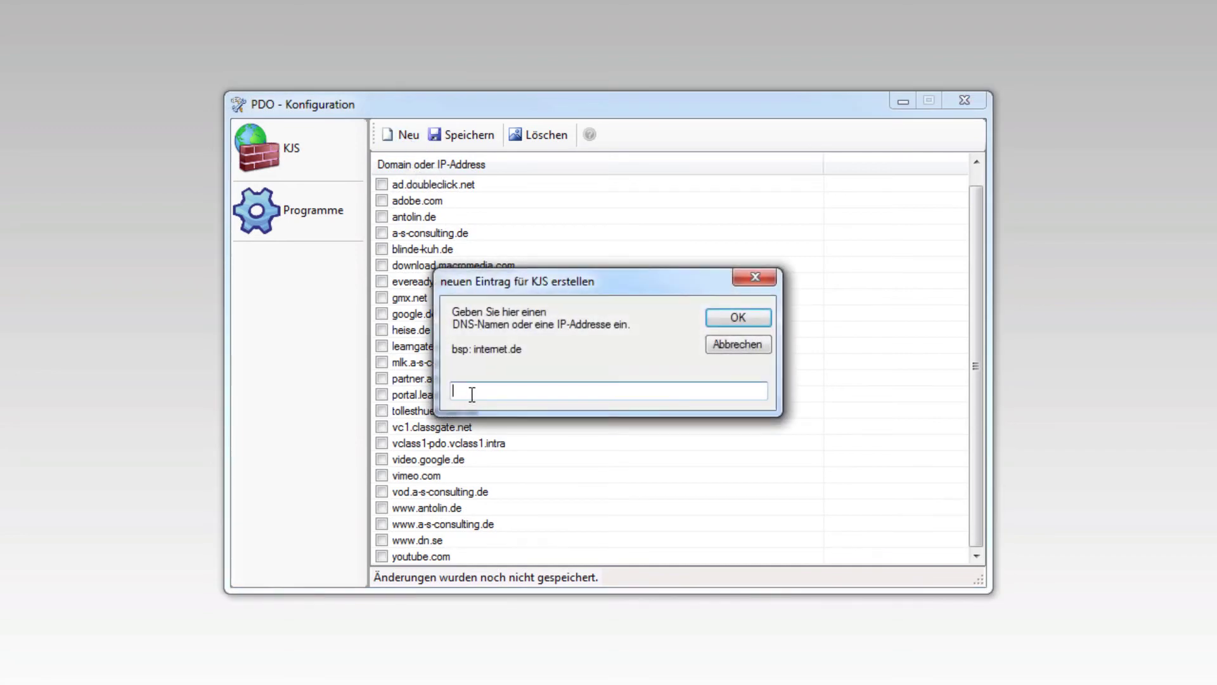
pyautogui.write('wikipedia.org')
pyautogui.click(739, 317)
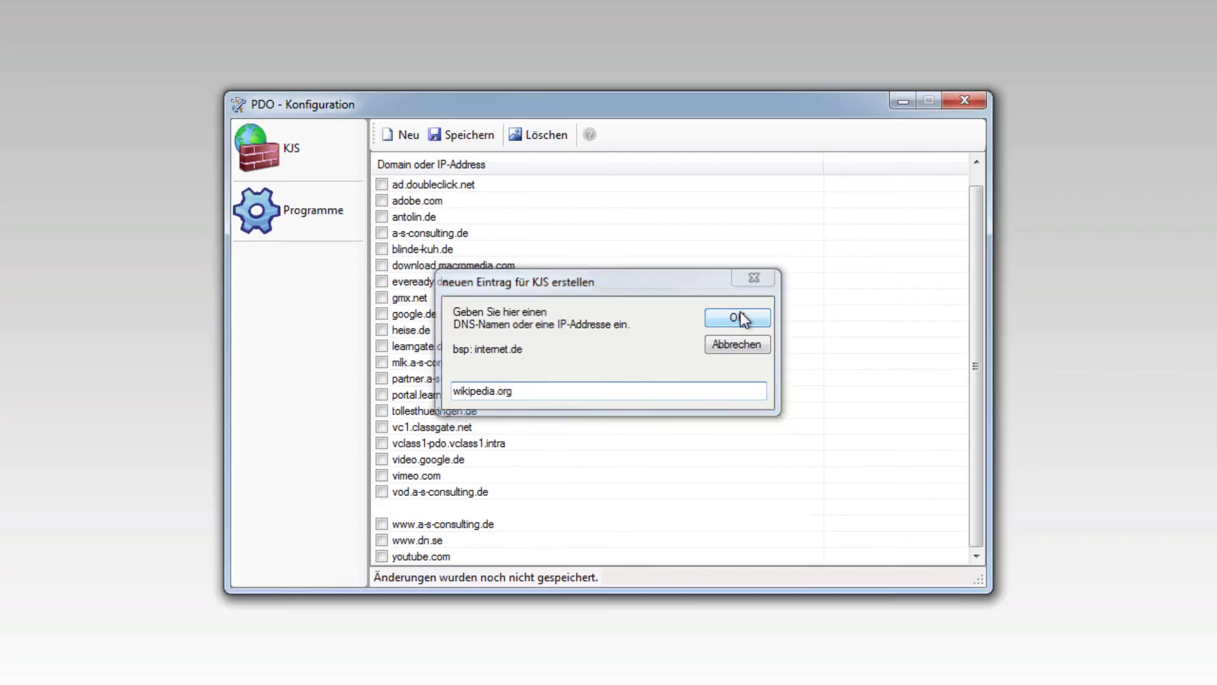
pyautogui.click(458, 138)
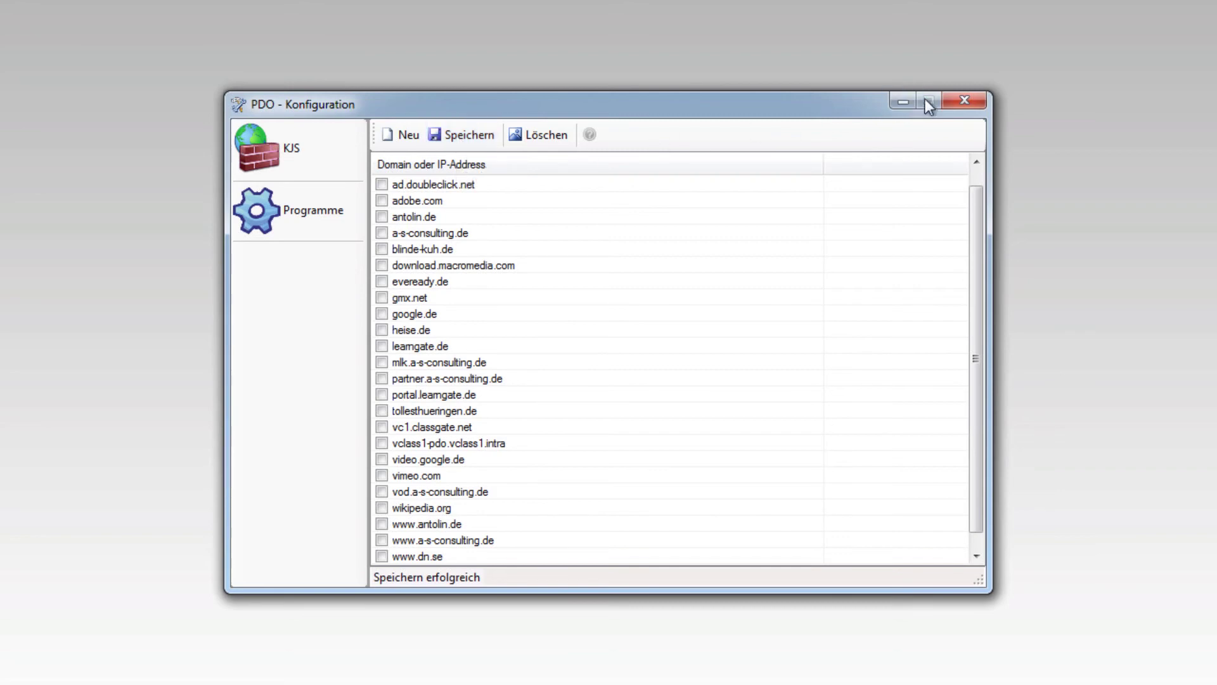
pyautogui.click(958, 99)
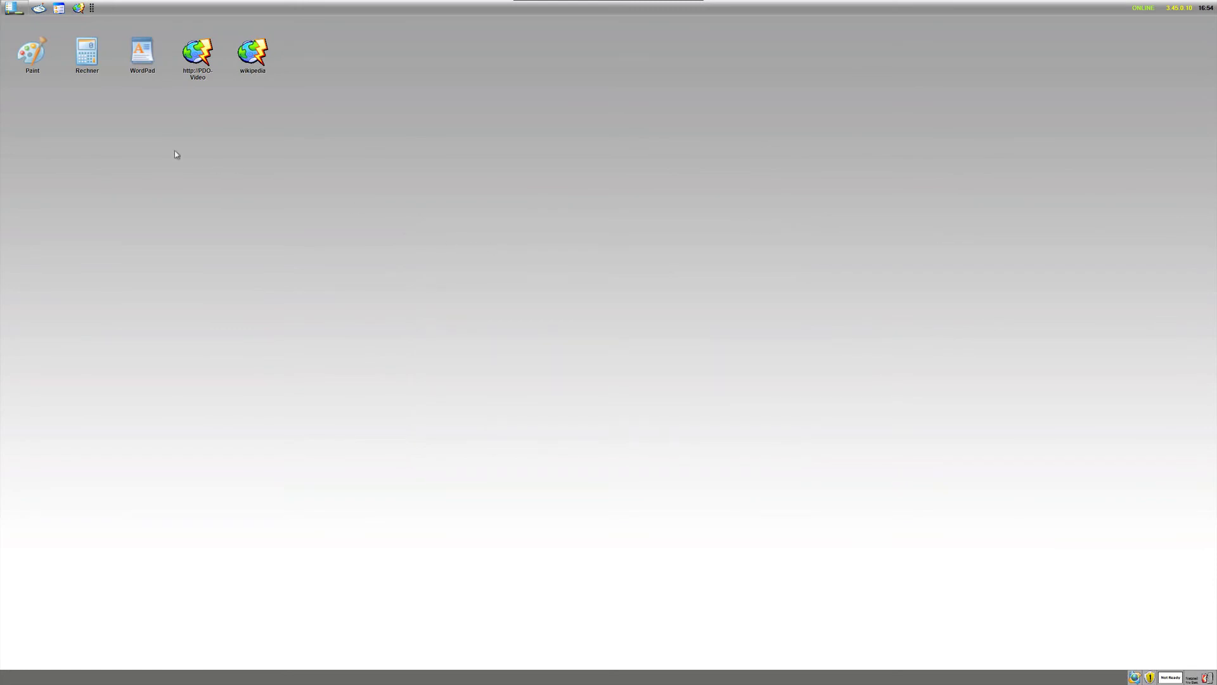
# Step: Reopen the Klassenraumsteuerung and examine its class-wide protection and Internet controls
pyautogui.click(19, 11)
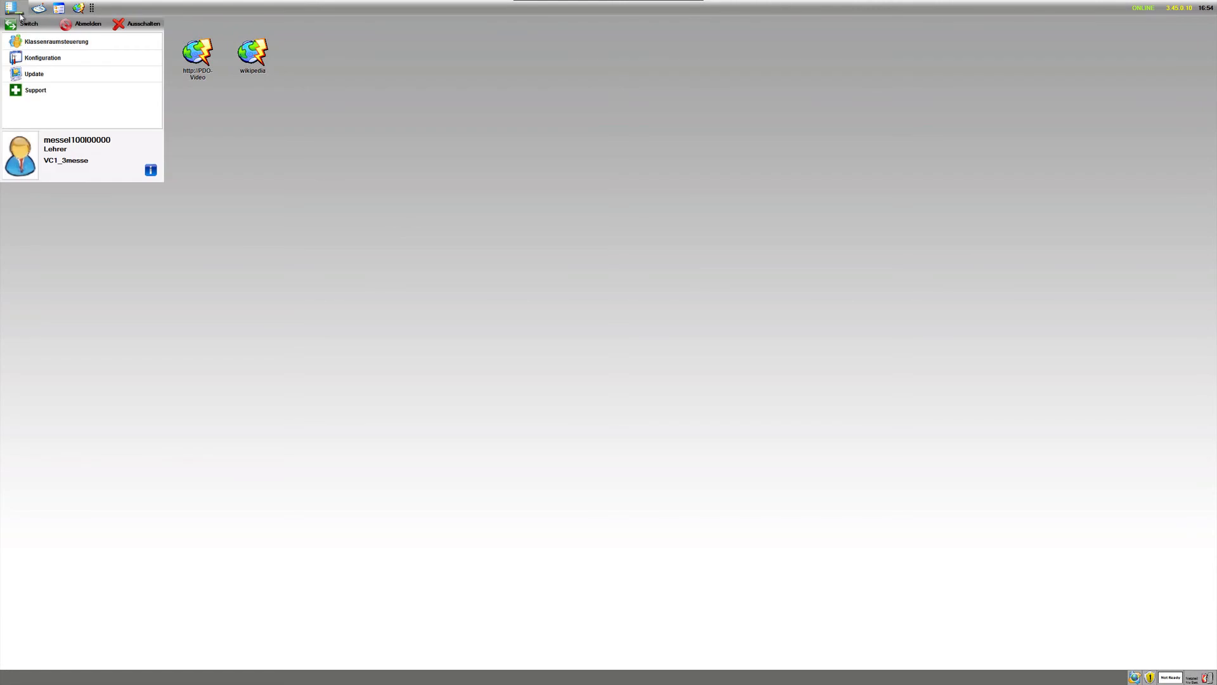
pyautogui.click(35, 42)
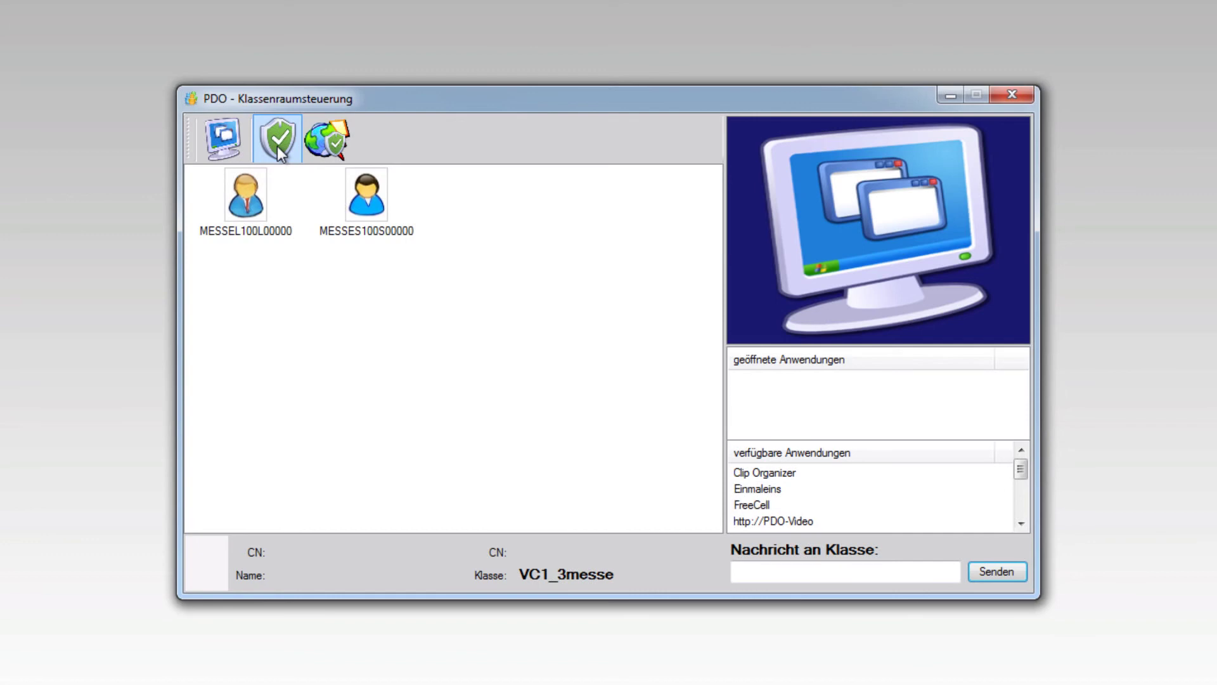
pyautogui.click(328, 140)
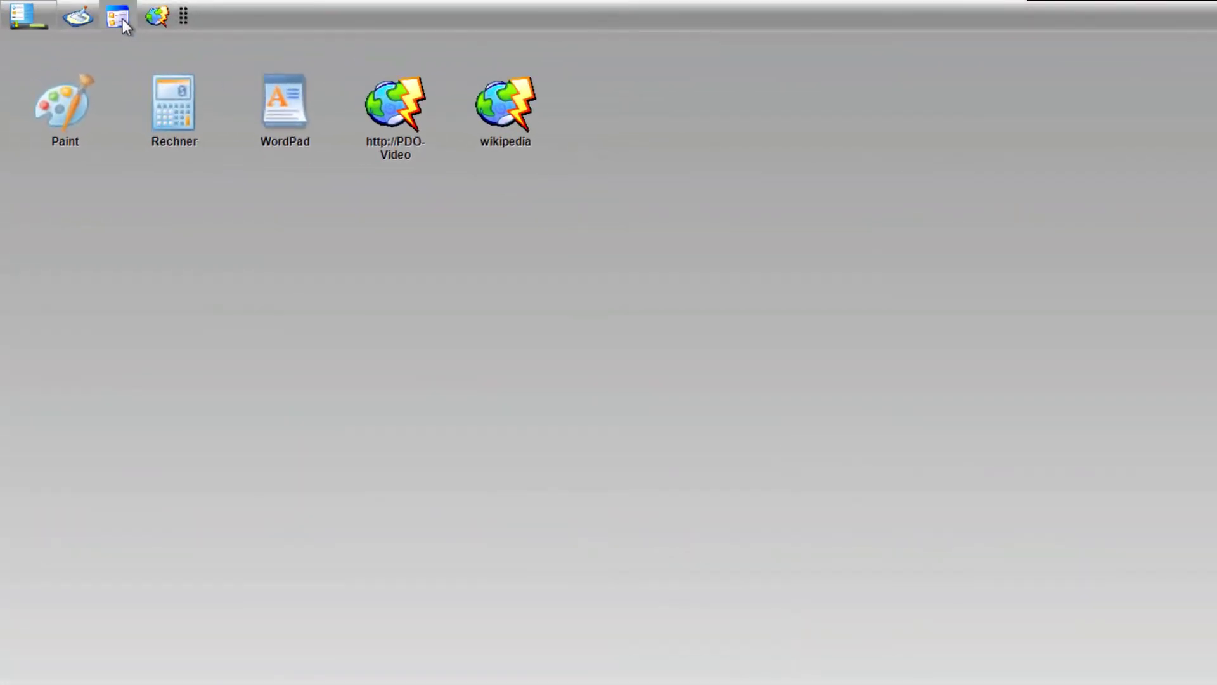
# Step: Open the Computer overview and examine the network drives Home (H:), Klasse (K:), LTAUSCH (L:), Media (M:) and Transfer (T:)
pyautogui.click(122, 19)
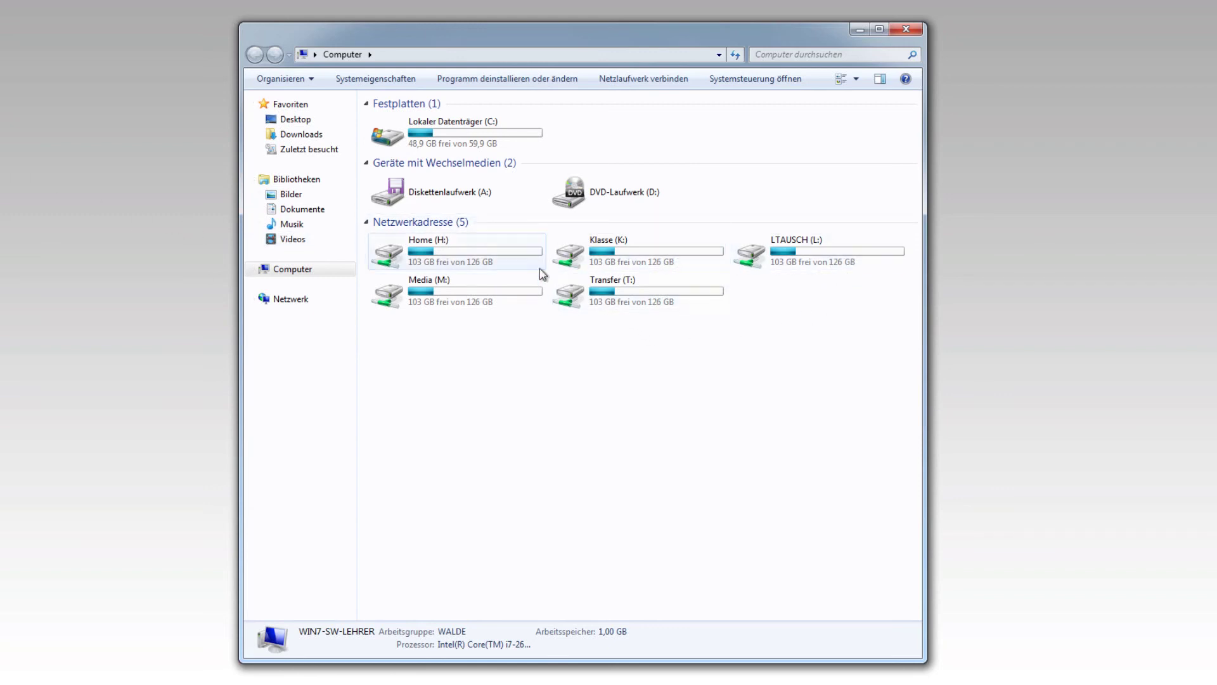
pyautogui.moveTo(460, 255)
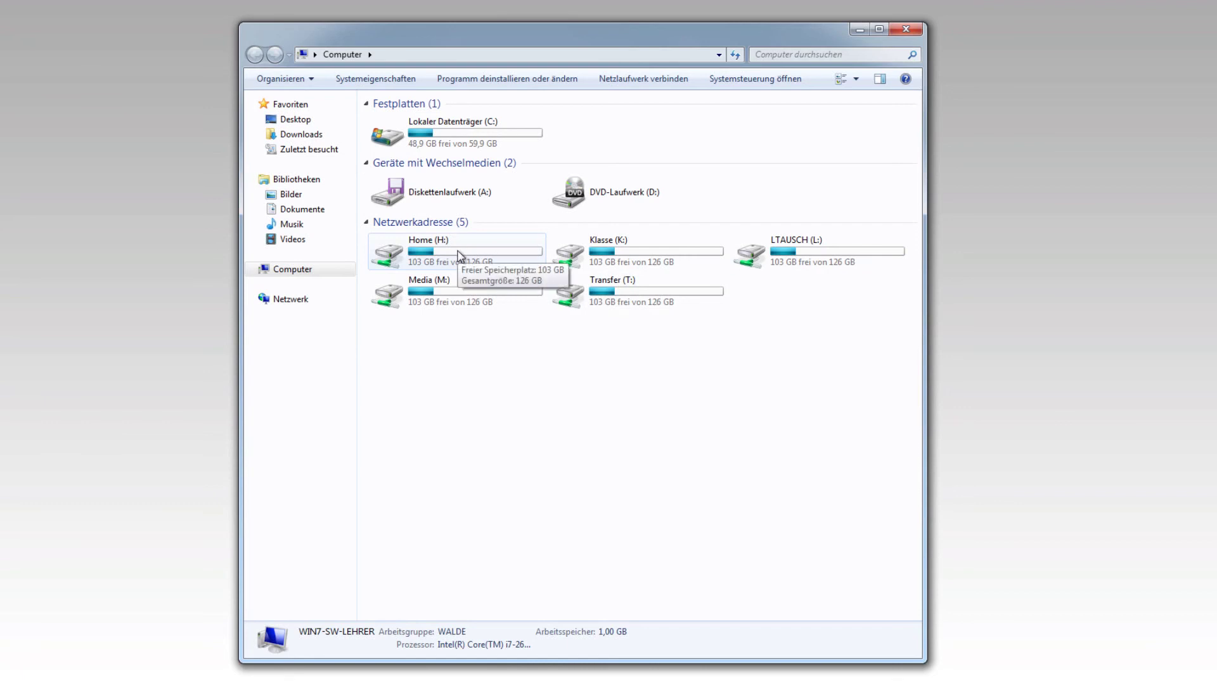
pyautogui.moveTo(650, 259)
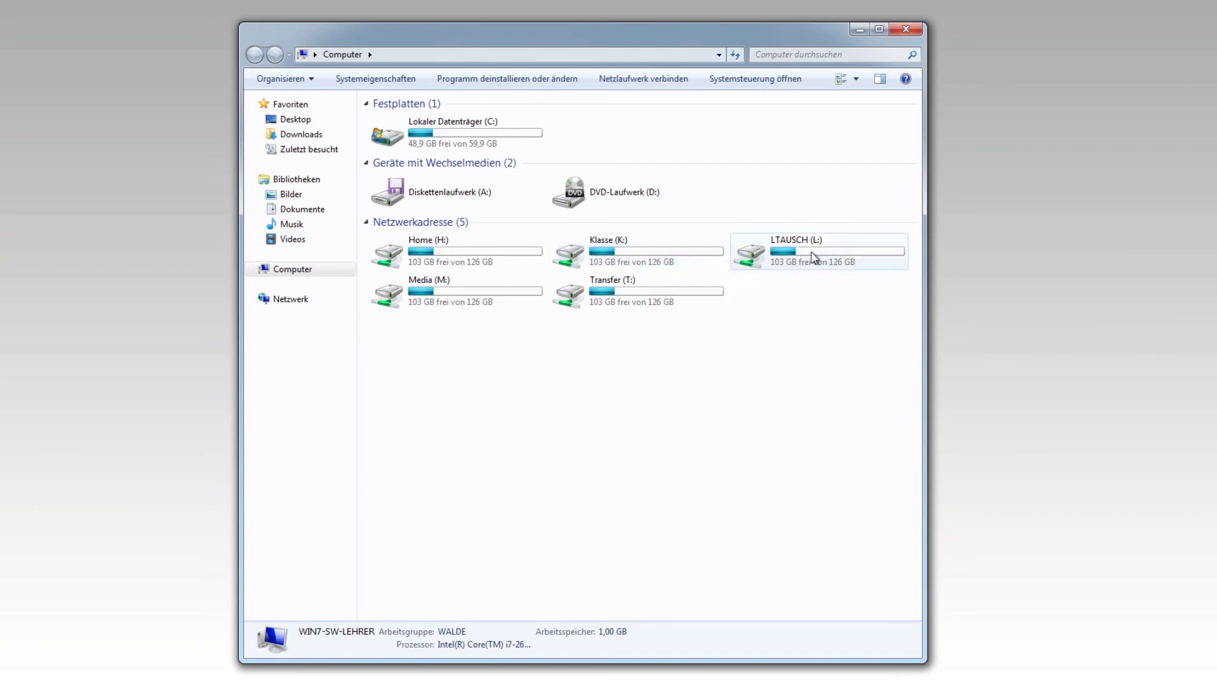
pyautogui.moveTo(815, 252)
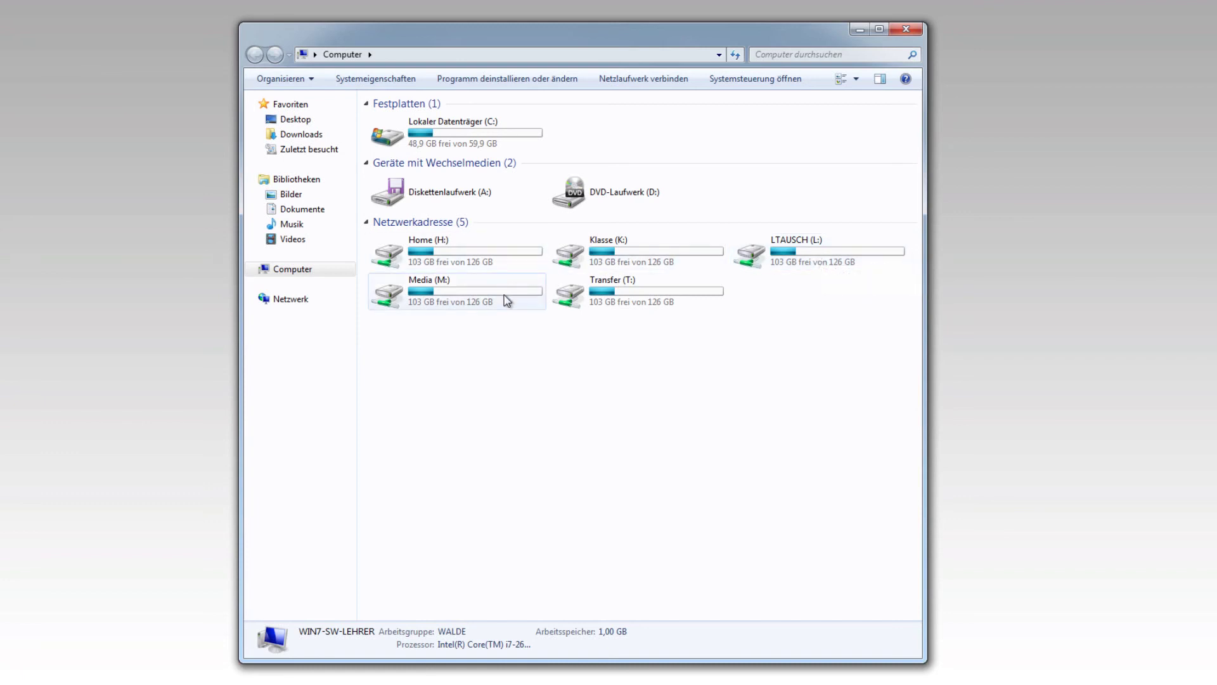
pyautogui.moveTo(507, 300)
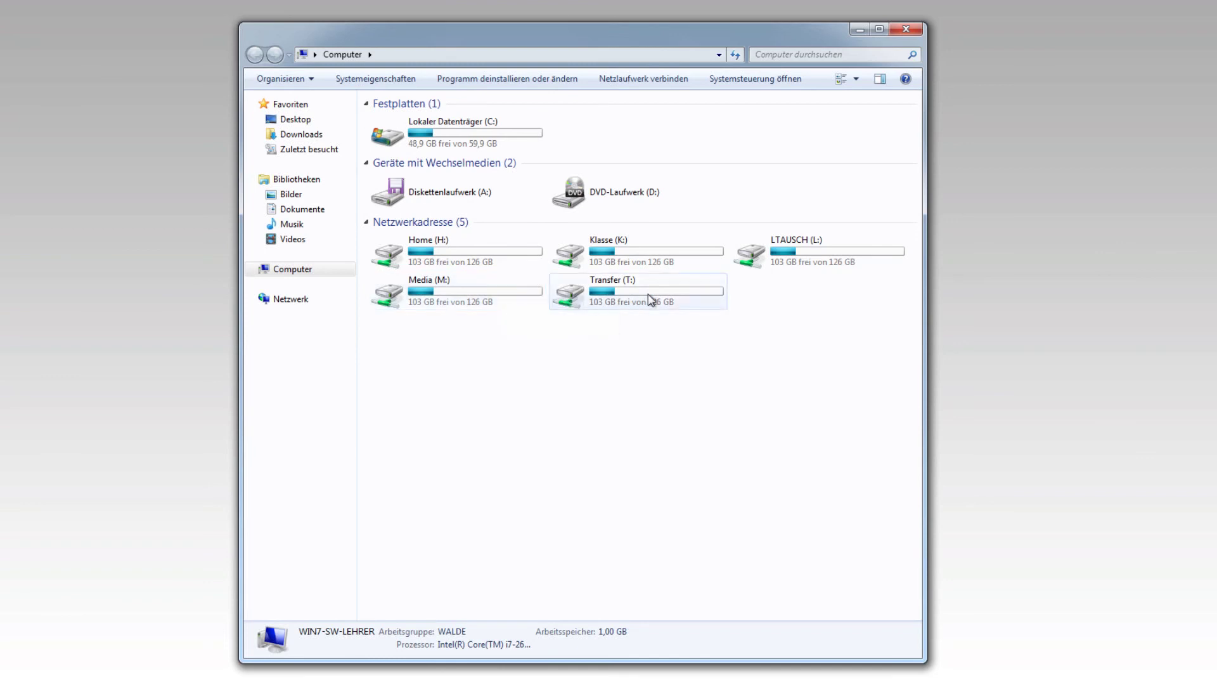
pyautogui.moveTo(686, 300)
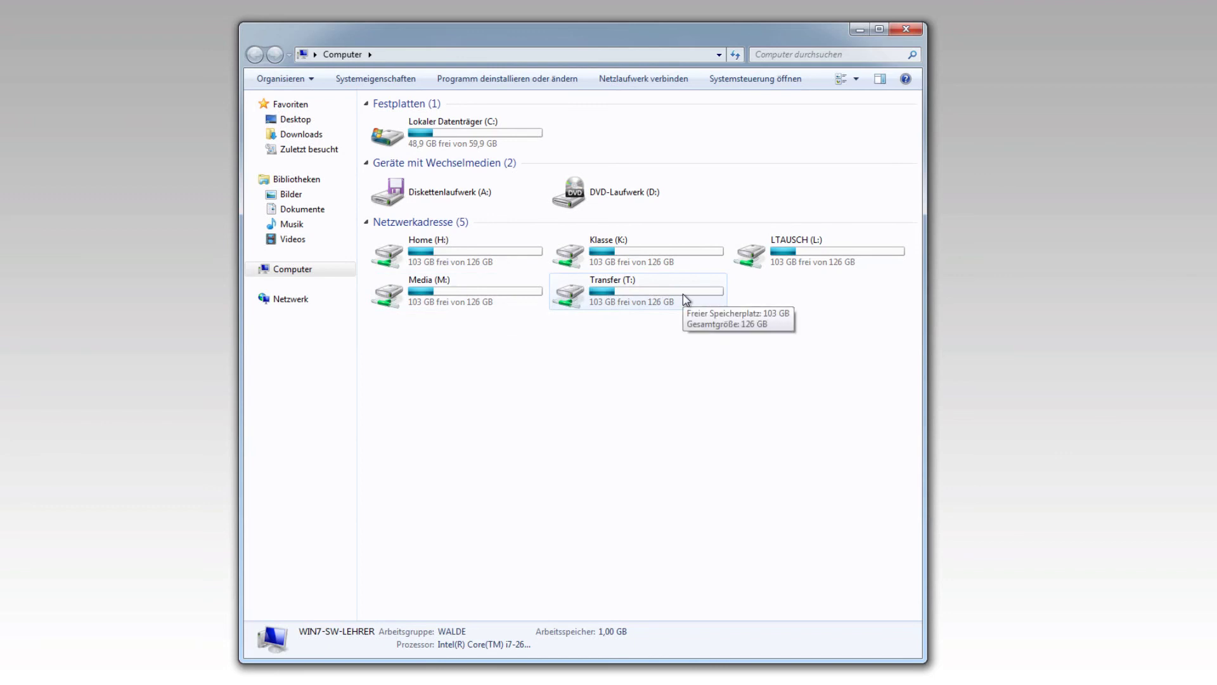